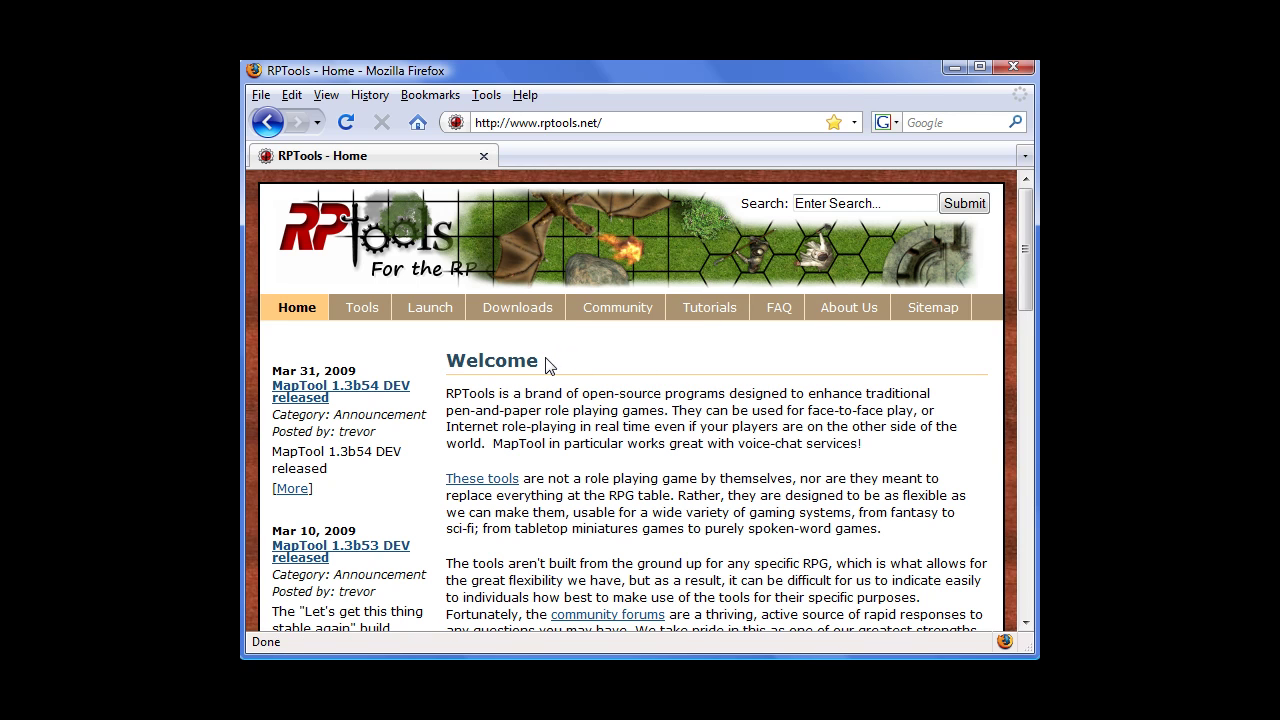
Open the RPTools Launch page and bring up the file-opening prompt for the MapTool 1.3.b54 development build, then dismiss it.
{"action": "left_click", "coordinate": [433, 316]}
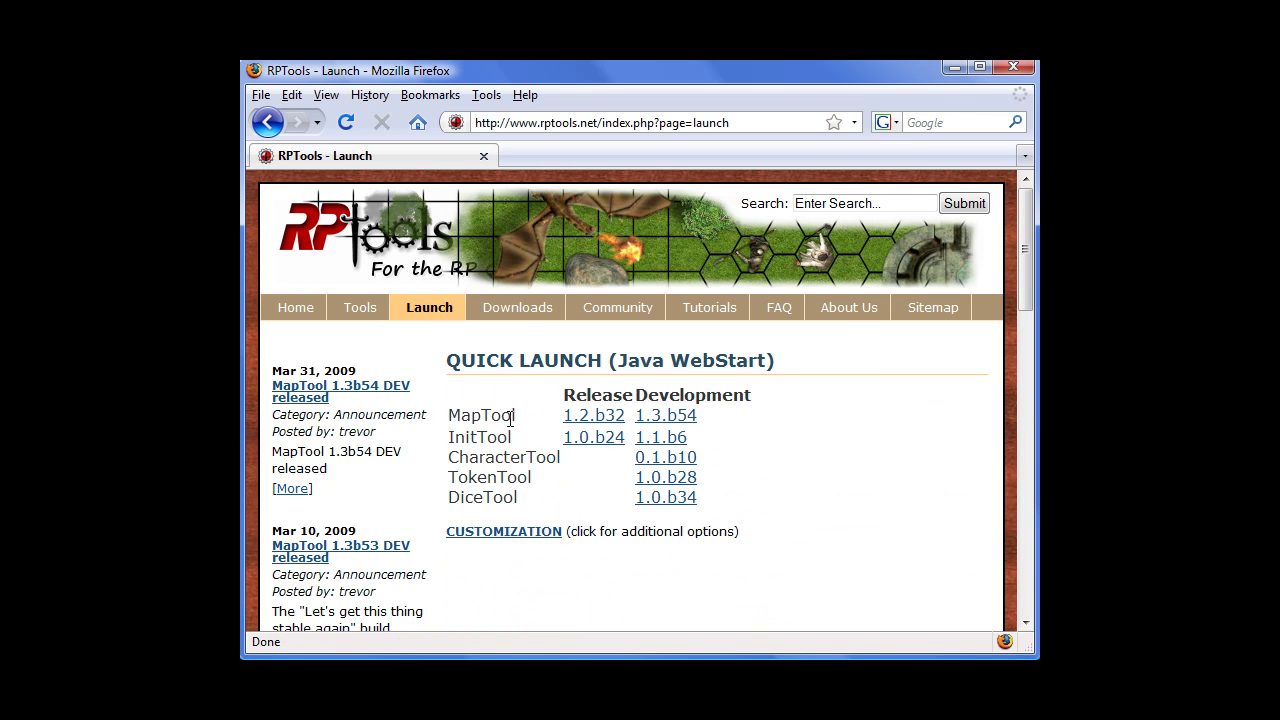
{"action": "left_click", "coordinate": [689, 426]}
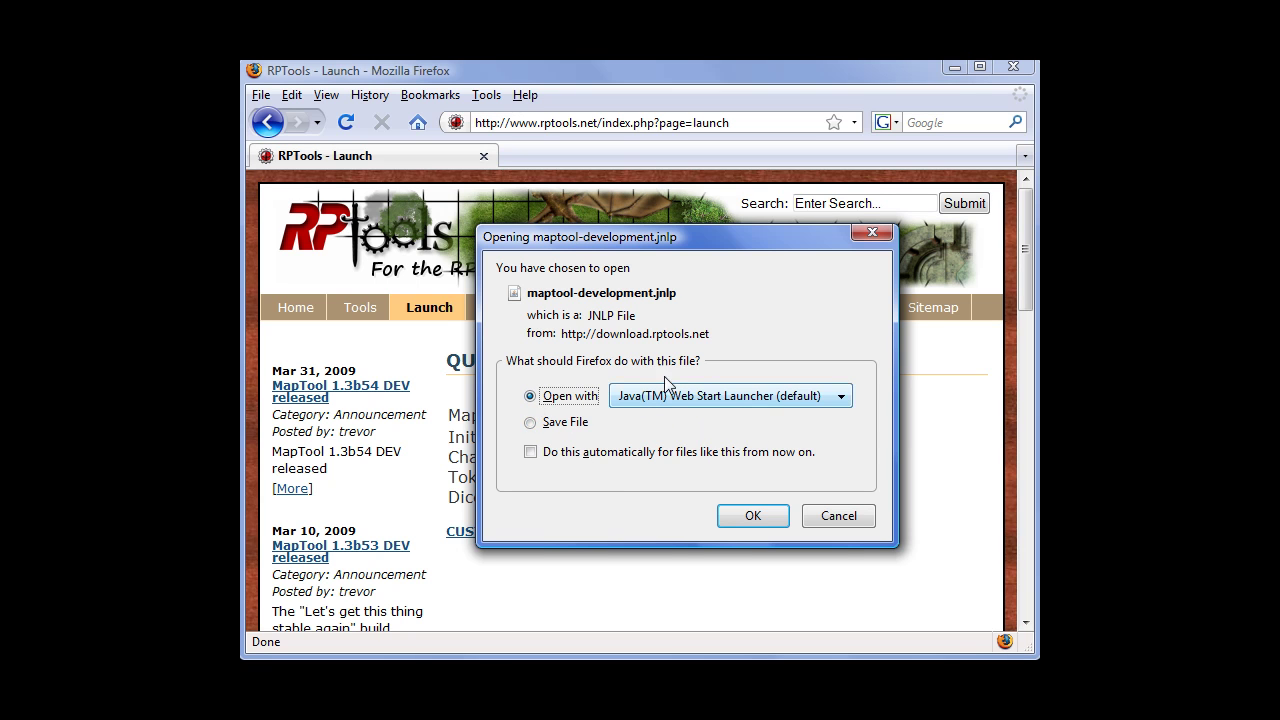
{"action": "left_click", "coordinate": [838, 523]}
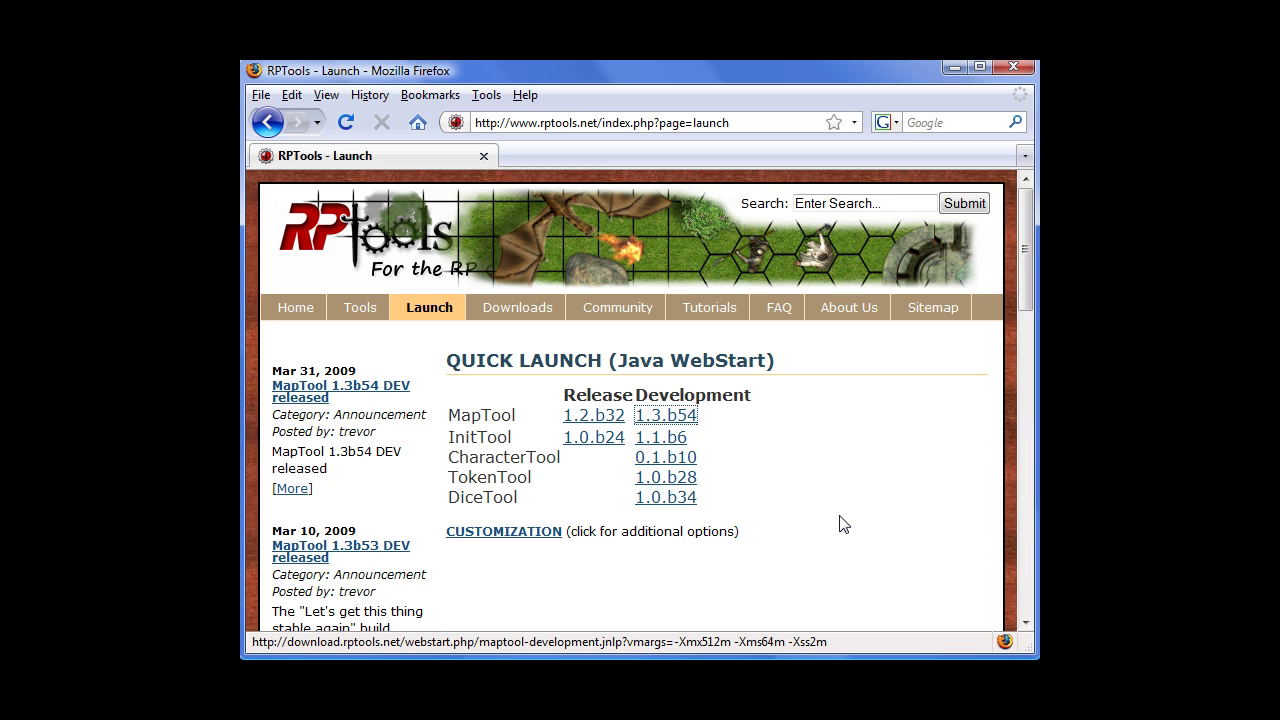
Expand the customization options on the Launch page and review the maximum memory, minimum memory and stack size settings.
{"action": "left_click", "coordinate": [548, 535]}
{"action": "scroll", "coordinate": [740, 518], "scroll_direction": "down", "scroll_amount": 4}
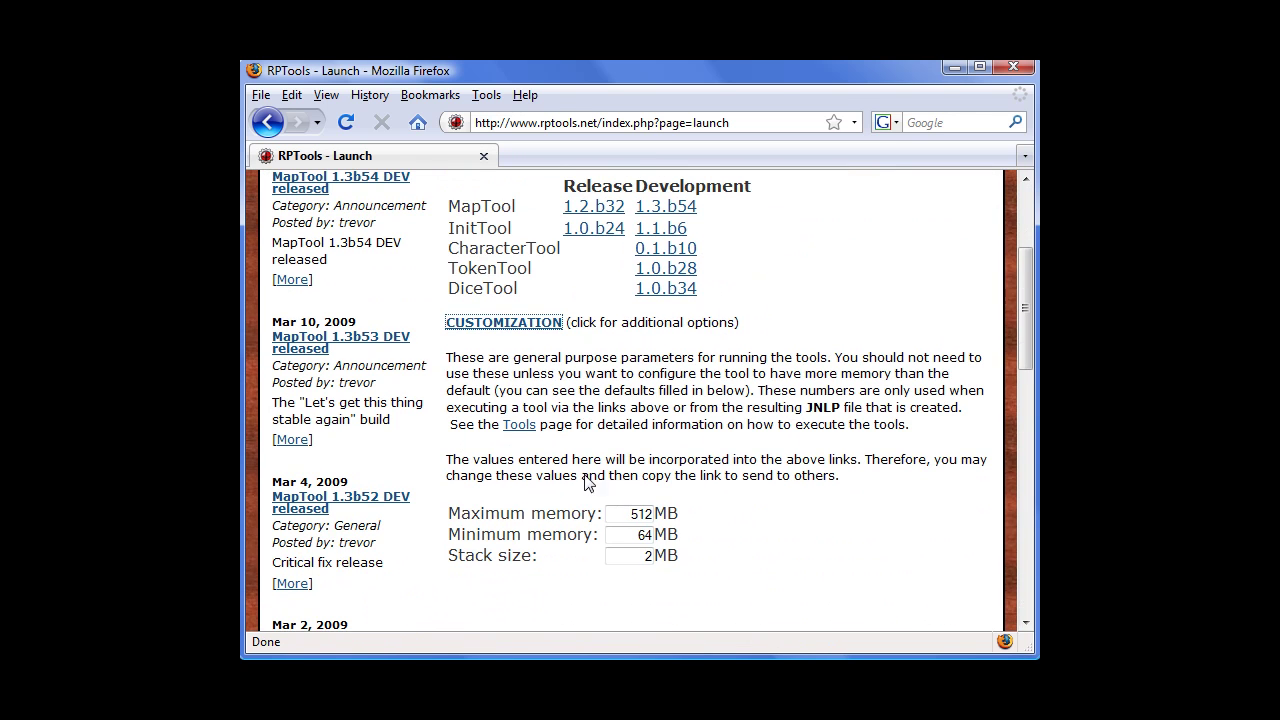
{"action": "scroll", "coordinate": [780, 480], "scroll_direction": "up", "scroll_amount": 4}
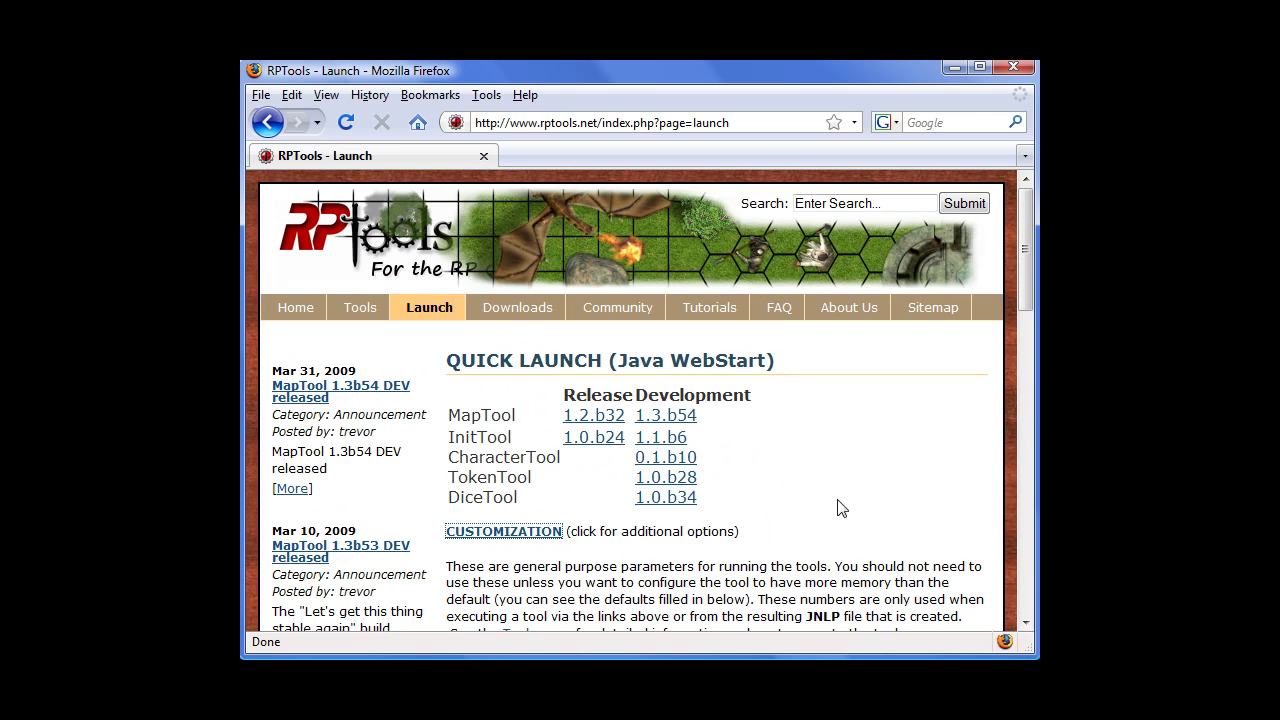
Find the MapTool builds on the Downloads page and bring up the save prompt for maptool-1.3.b54.zip, then dismiss it.
{"action": "left_click", "coordinate": [519, 310]}
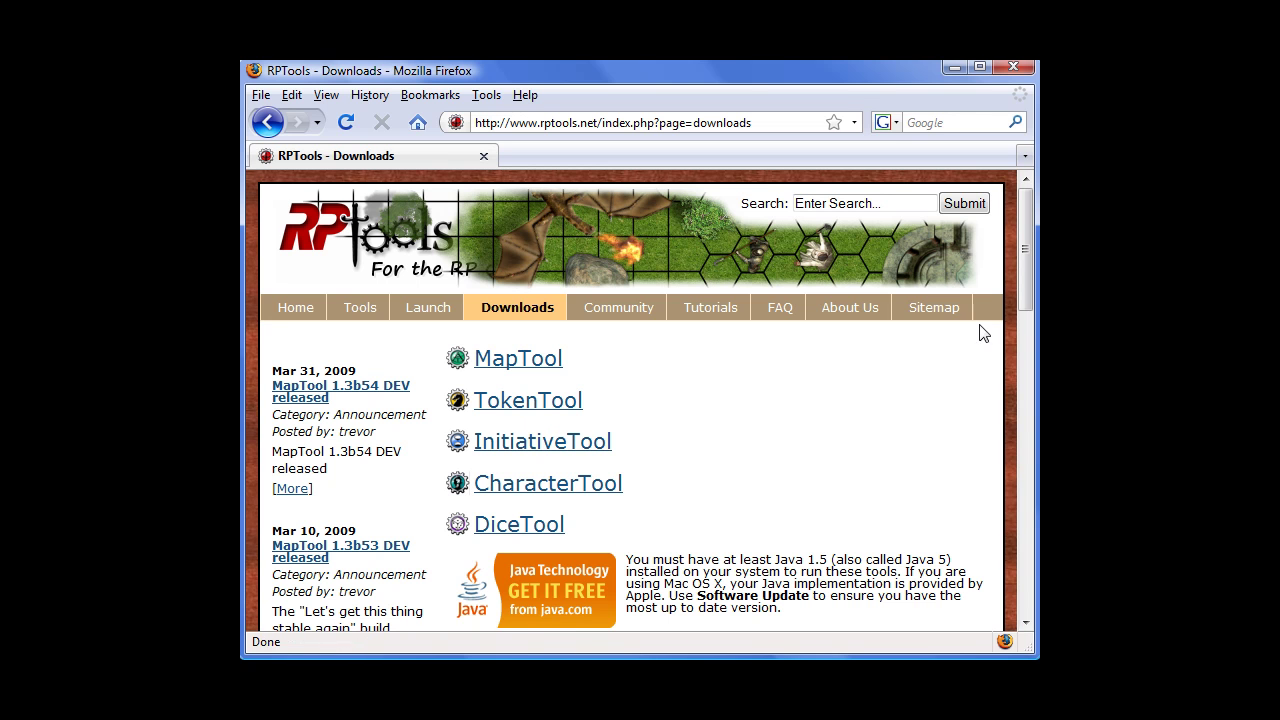
{"action": "left_click", "coordinate": [555, 360]}
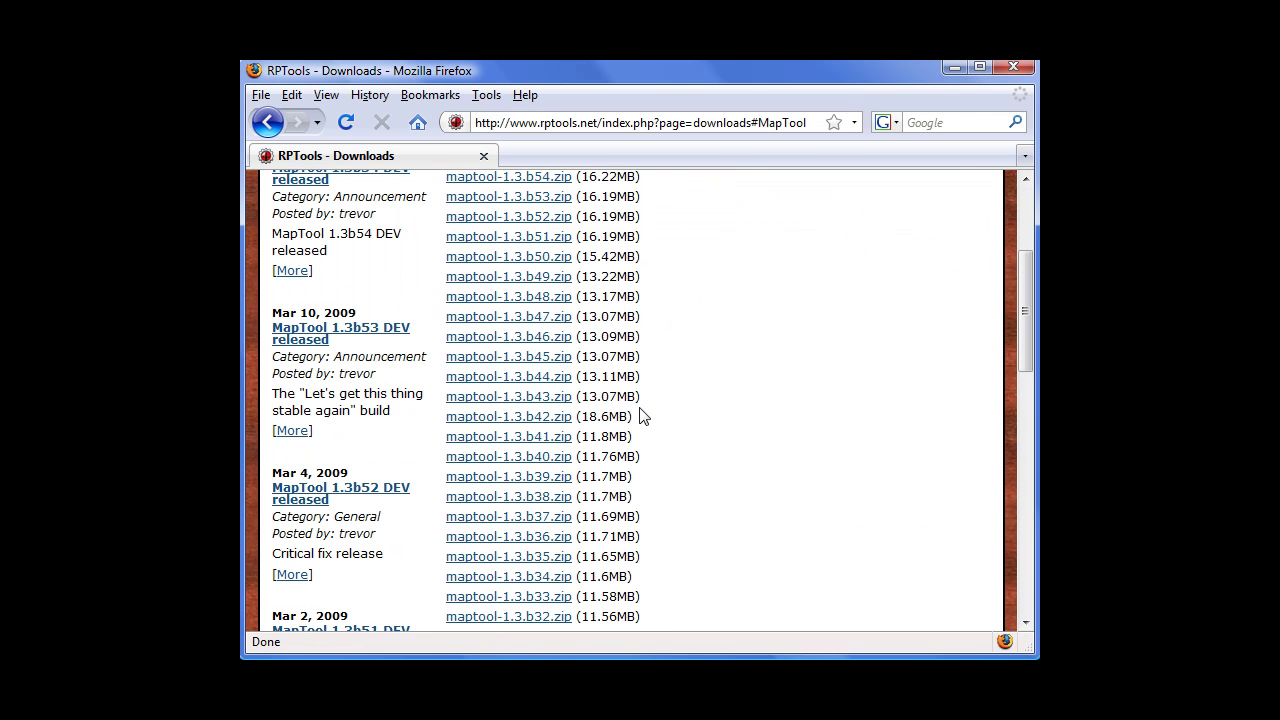
{"action": "scroll", "coordinate": [640, 410], "scroll_direction": "up", "scroll_amount": 2}
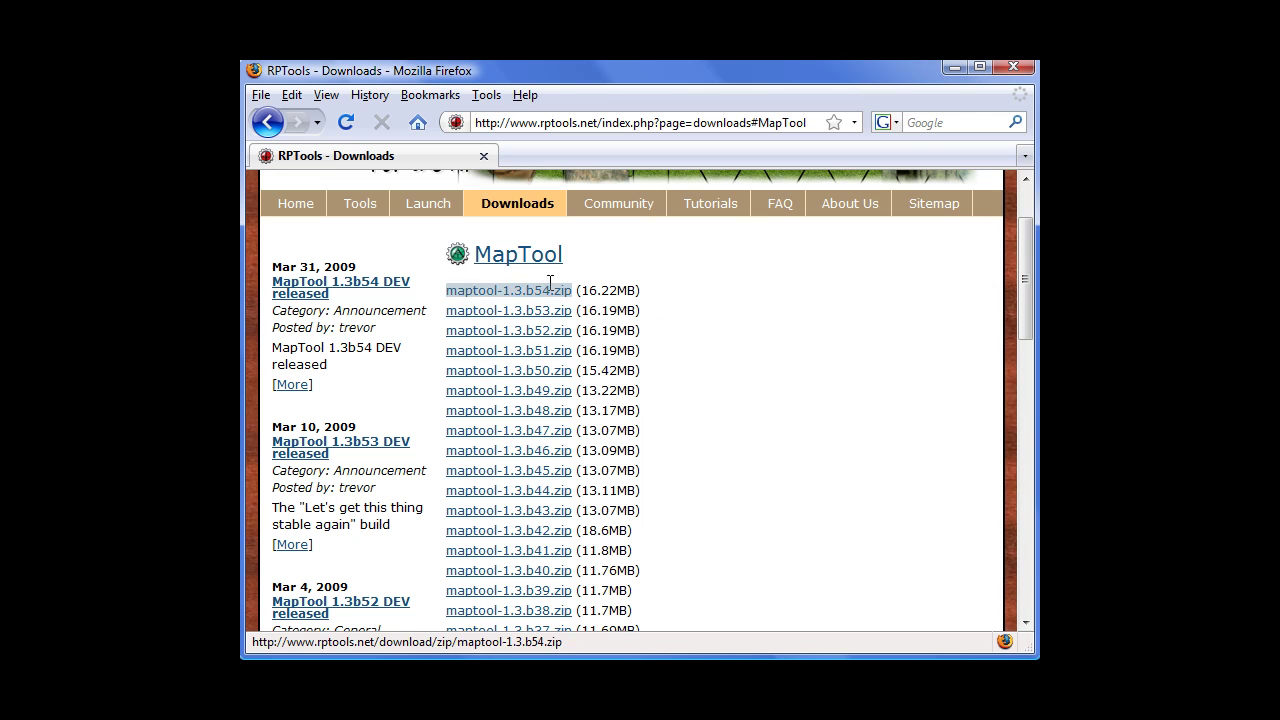
{"action": "scroll", "coordinate": [737, 386], "scroll_direction": "down", "scroll_amount": 2}
{"action": "scroll", "coordinate": [740, 386], "scroll_direction": "up", "scroll_amount": 2}
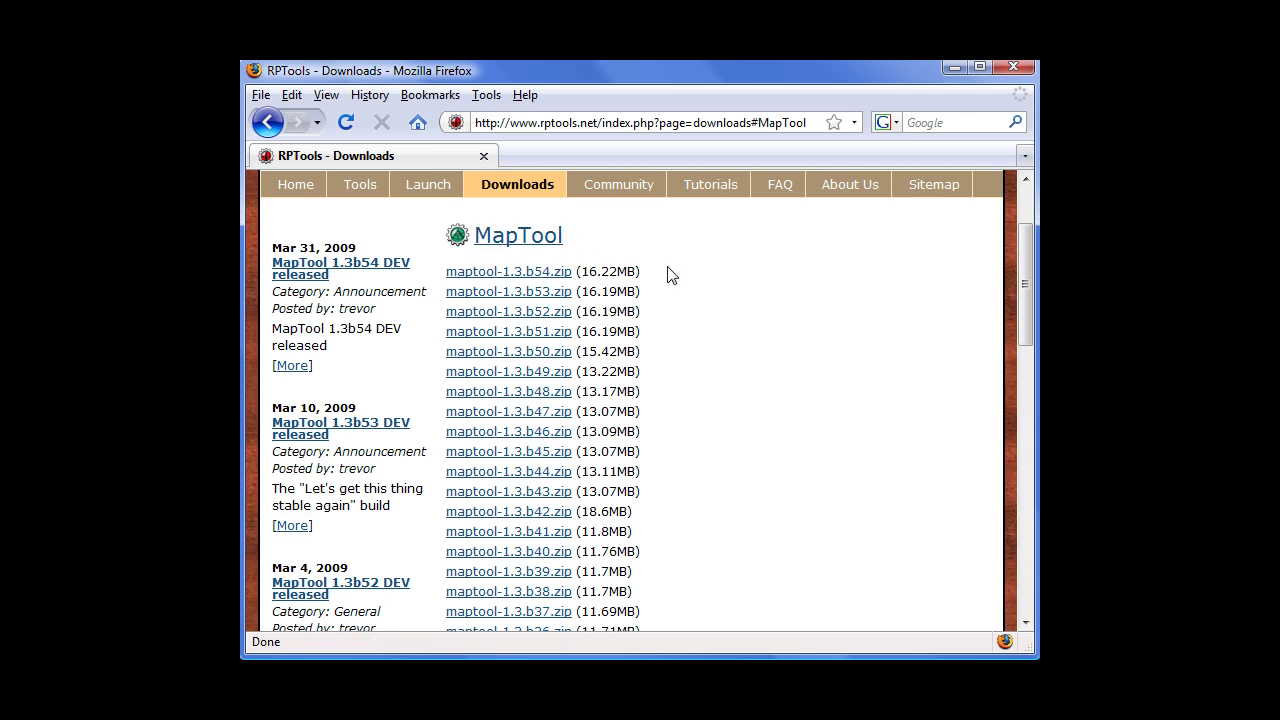
{"action": "scroll", "coordinate": [714, 380], "scroll_direction": "up", "scroll_amount": 2}
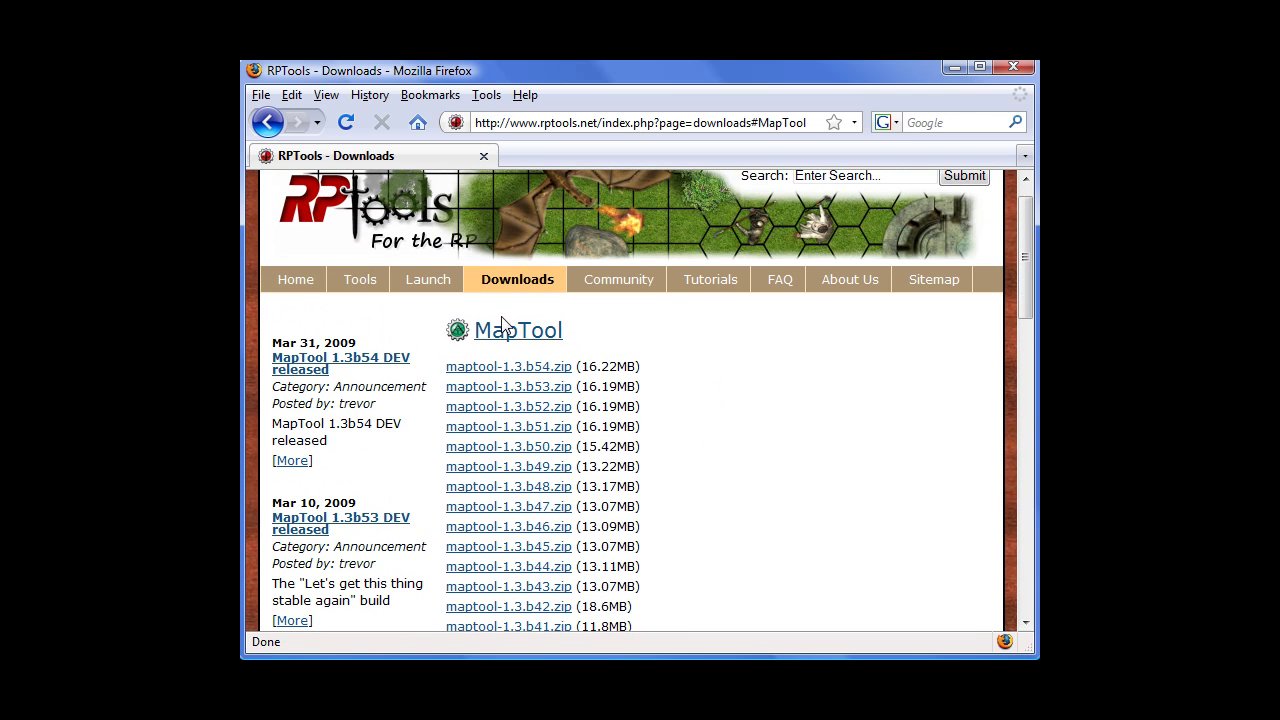
{"action": "left_click", "coordinate": [521, 366]}
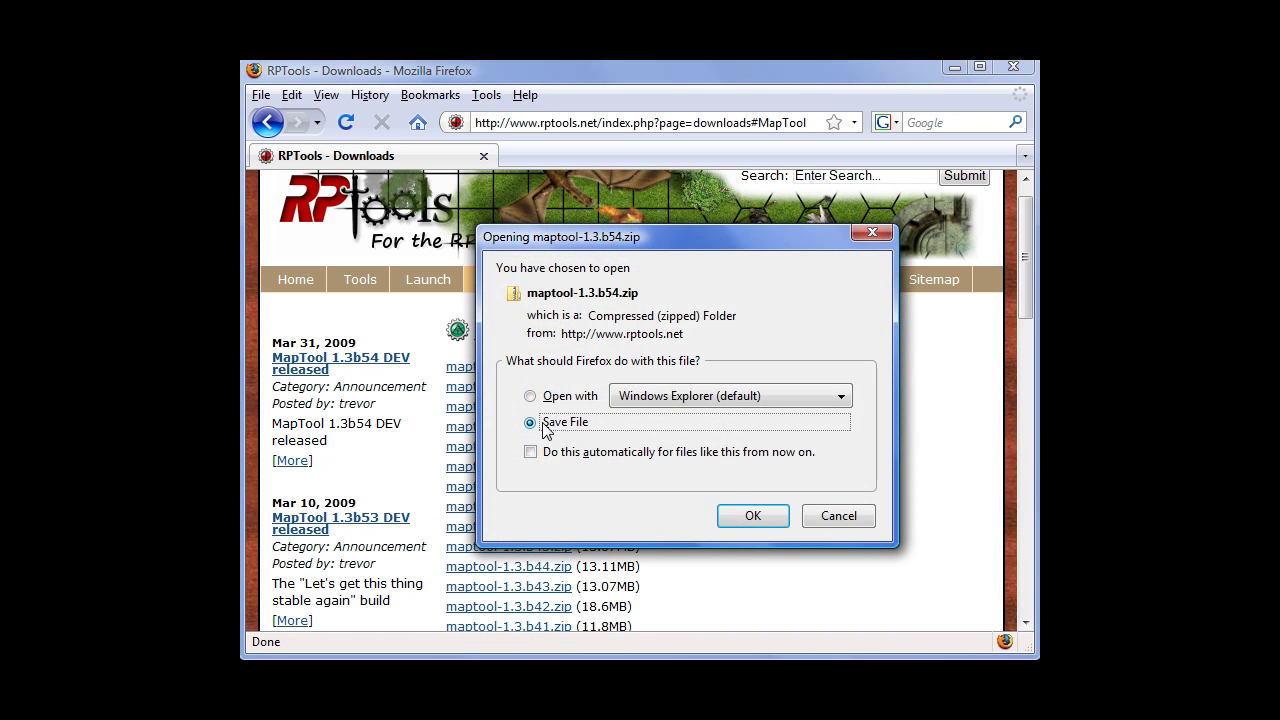
{"action": "left_click", "coordinate": [834, 516]}
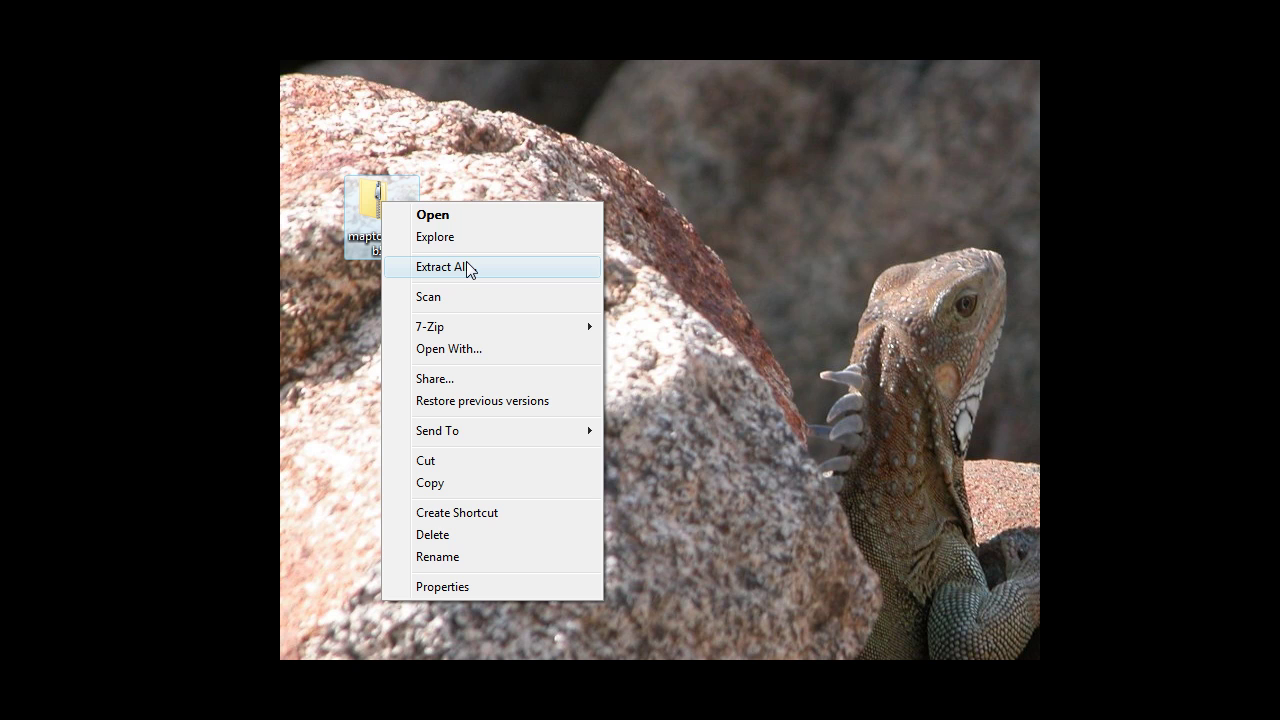
Extract the maptool-1.3.b54.zip archive on the desktop with 7-Zip.
{"action": "mouse_move", "coordinate": [450, 327]}
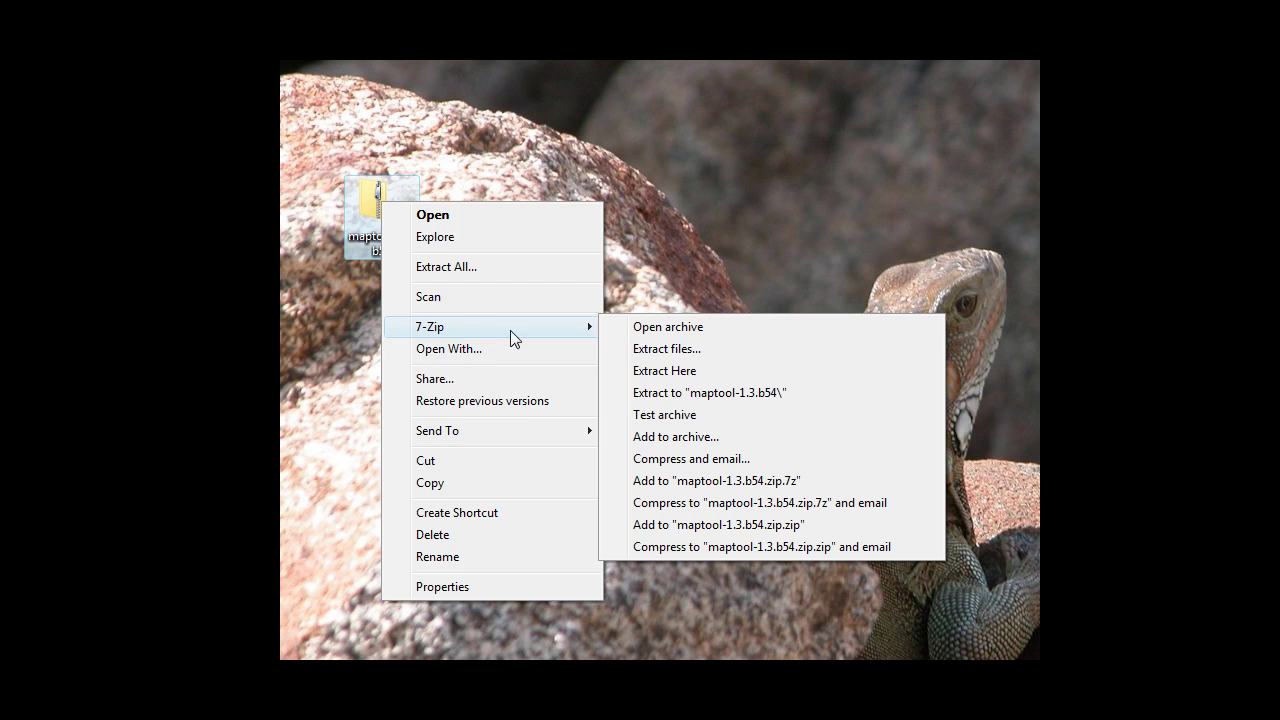
{"action": "left_click", "coordinate": [645, 349]}
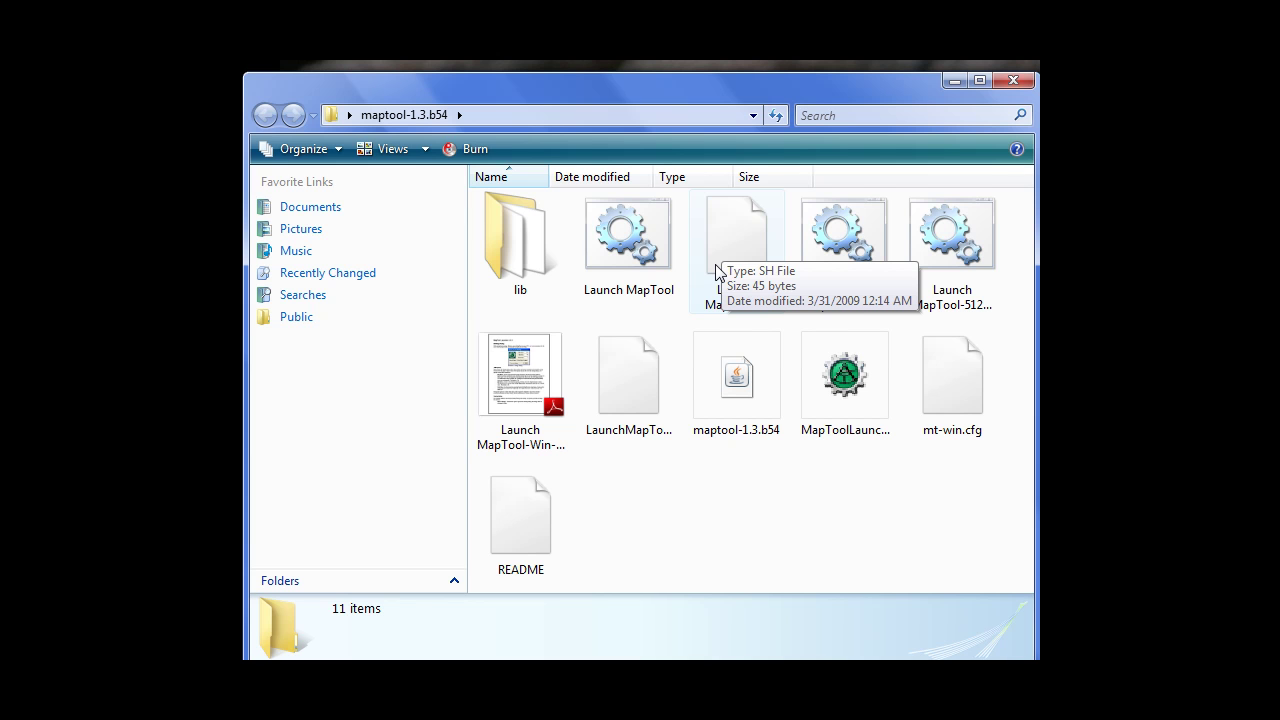
Examine the MapToolLauncher and LaunchMapTool-OSX.command files in the extracted maptool-1.3.b54 folder.
{"action": "left_click", "coordinate": [847, 395]}
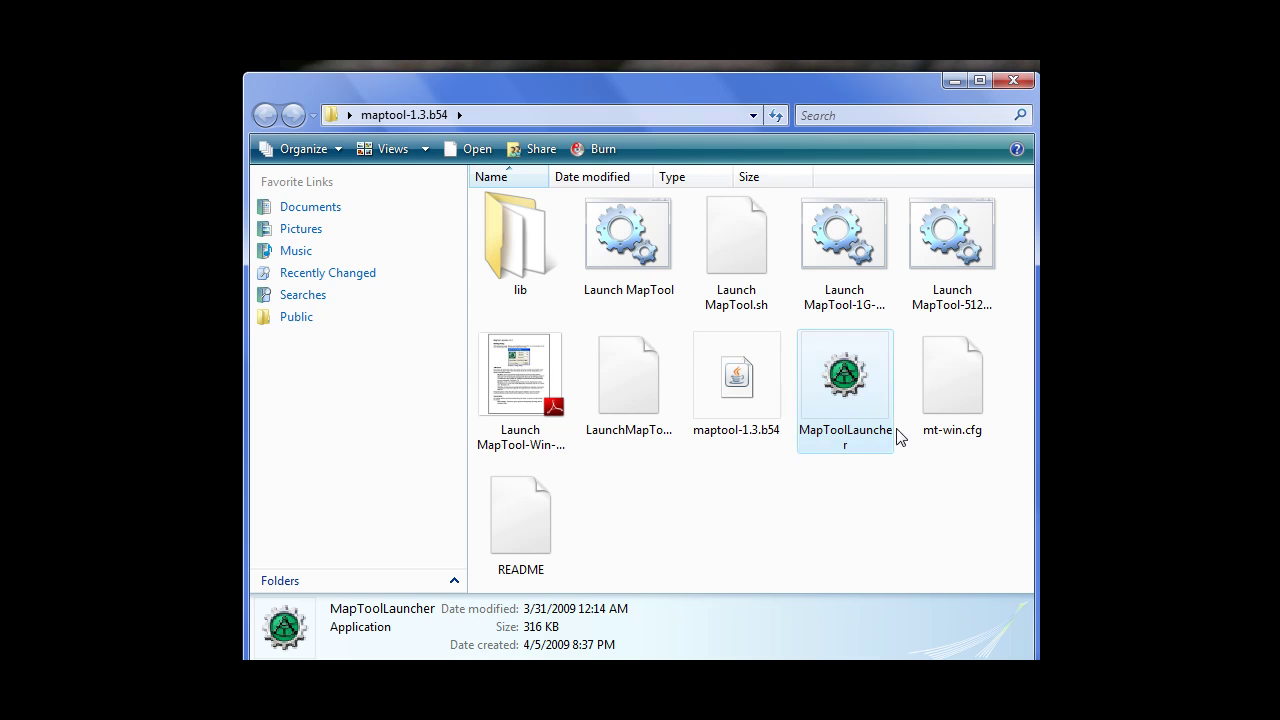
{"action": "mouse_move", "coordinate": [838, 384]}
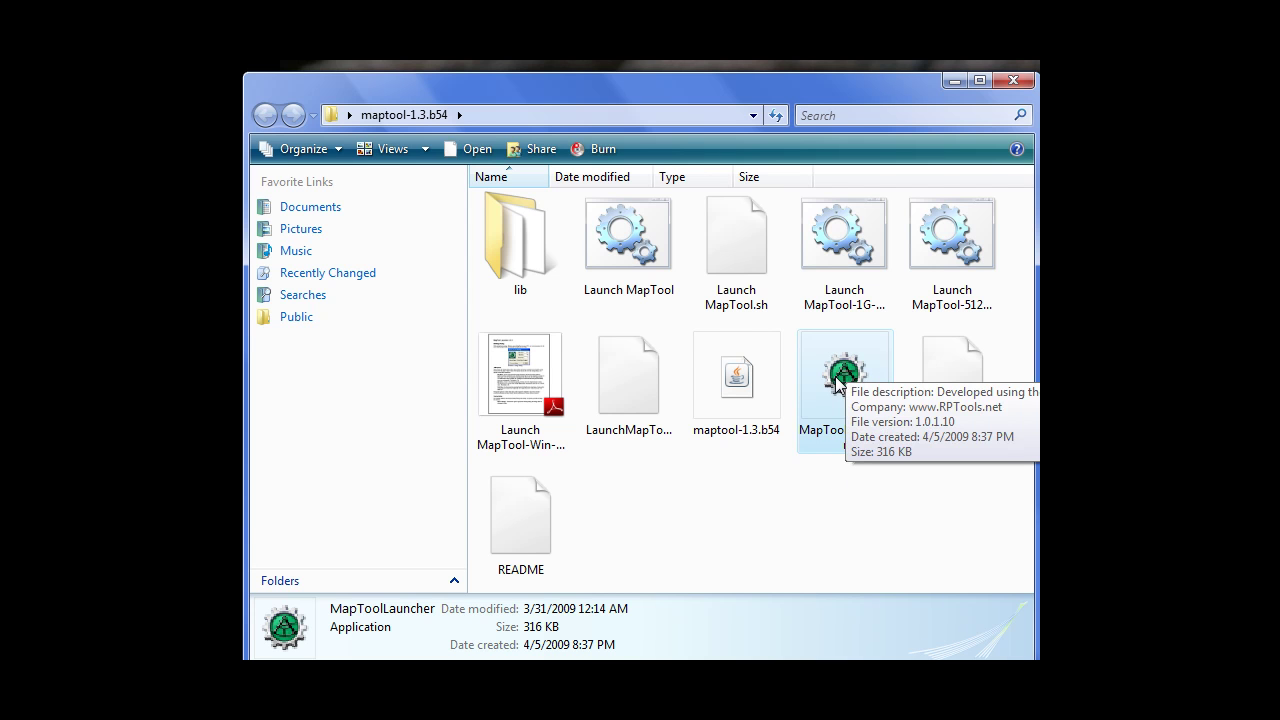
{"action": "left_click", "coordinate": [633, 399]}
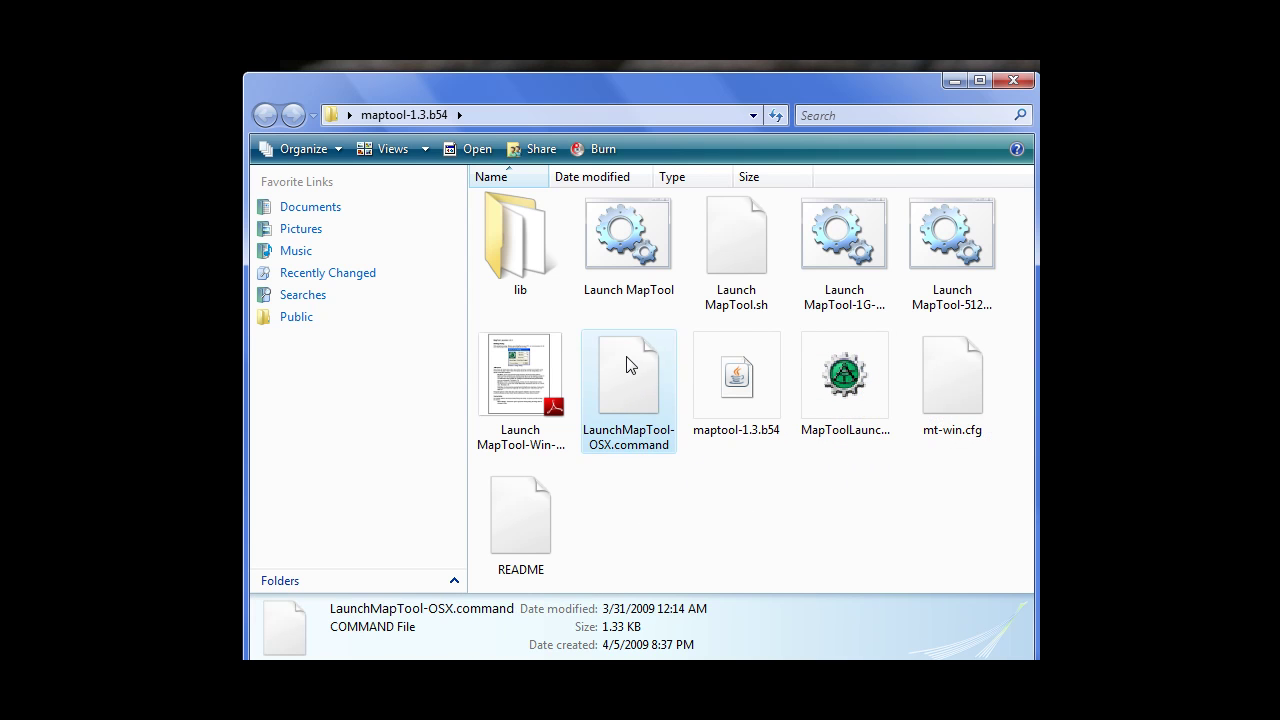
{"action": "mouse_move", "coordinate": [628, 365]}
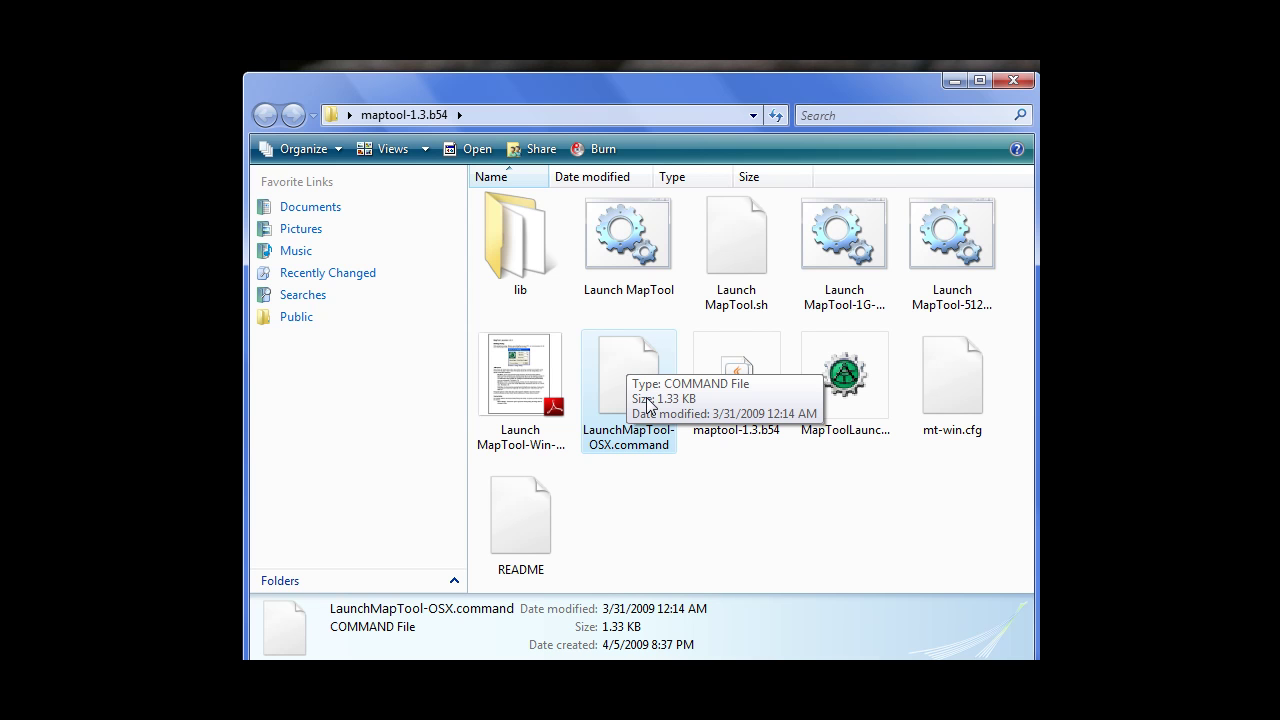
Start MapToolLauncher and move its settings dialog higher over the folder window.
{"action": "double_click", "coordinate": [843, 408]}
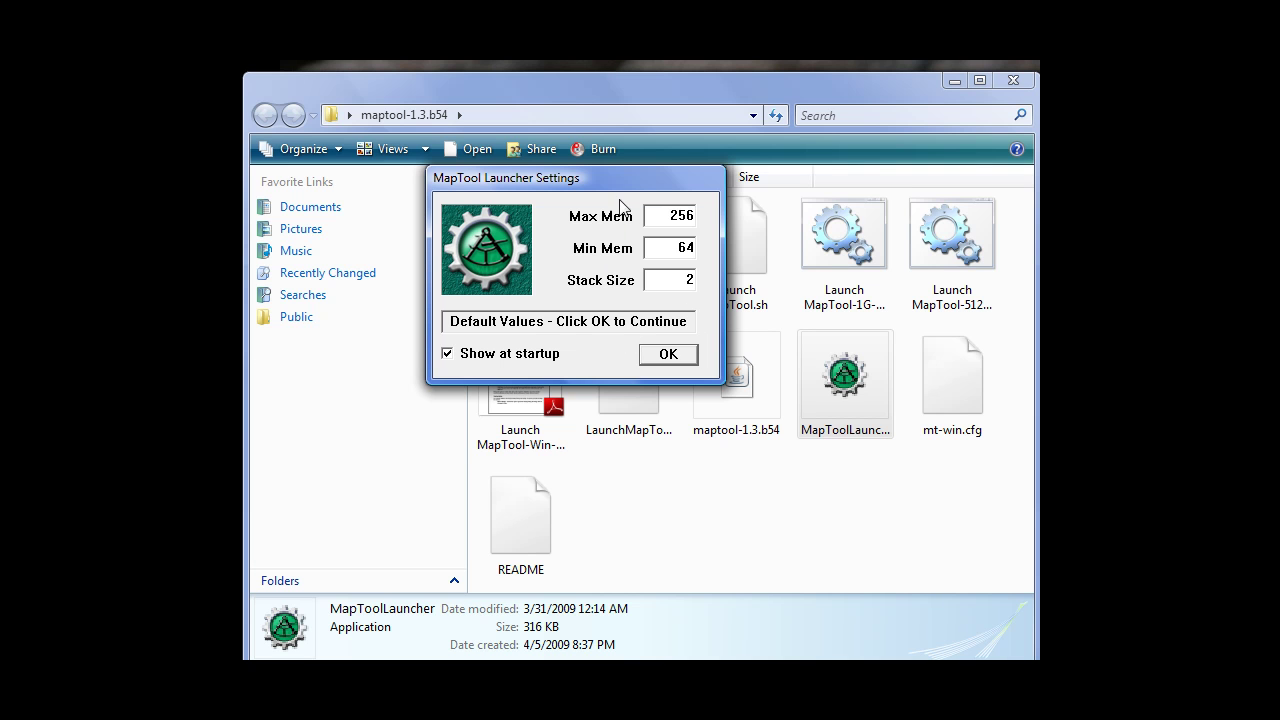
{"action": "left_click_drag", "start_coordinate": [617, 190], "coordinate": [646, 156]}
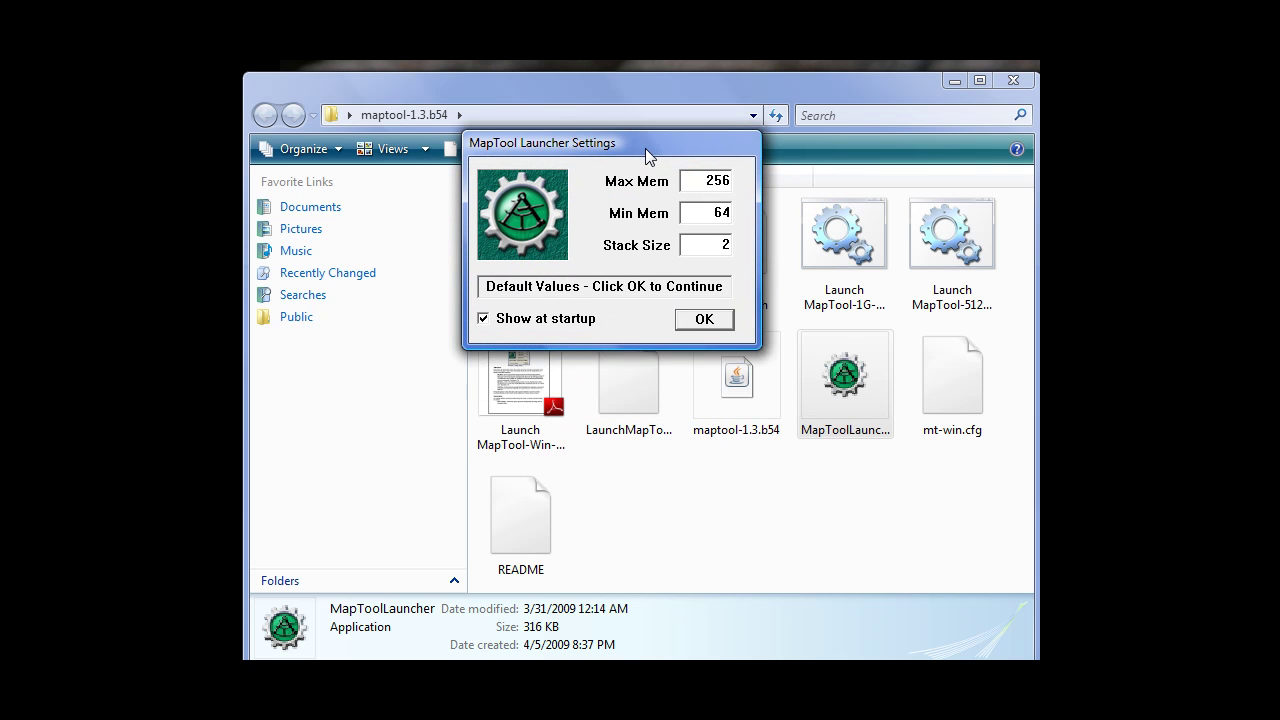
{"action": "left_click_drag", "start_coordinate": [646, 156], "coordinate": [597, 140]}
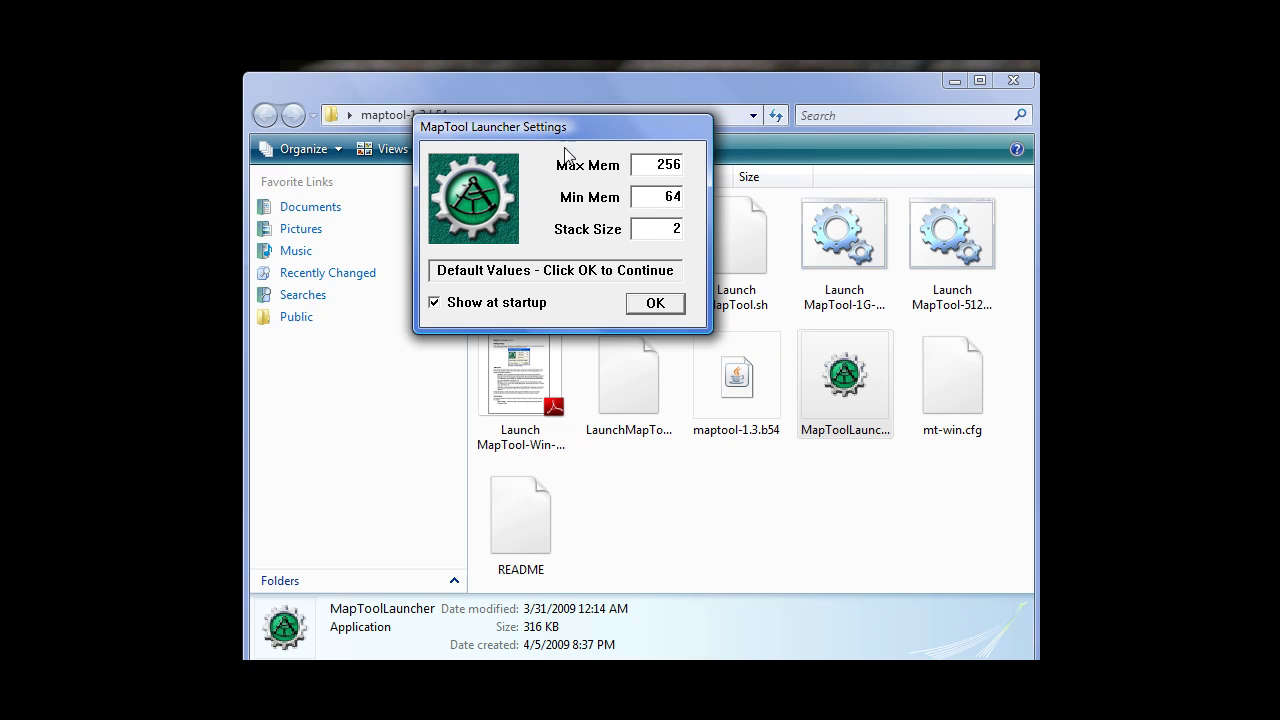
{"action": "left_click_drag", "start_coordinate": [589, 130], "coordinate": [573, 124]}
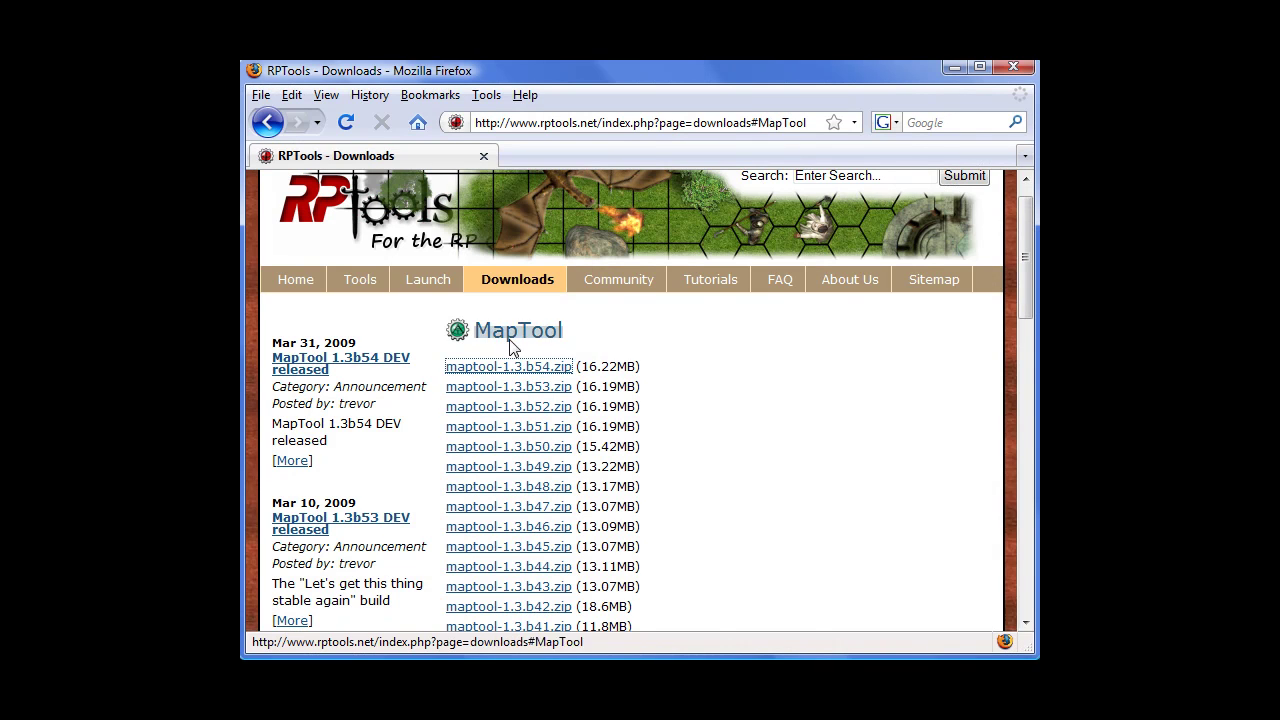
Compare against the memory customization values on the RPTools Launch page in Firefox, then return to the launcher settings.
{"action": "left_click", "coordinate": [430, 278]}
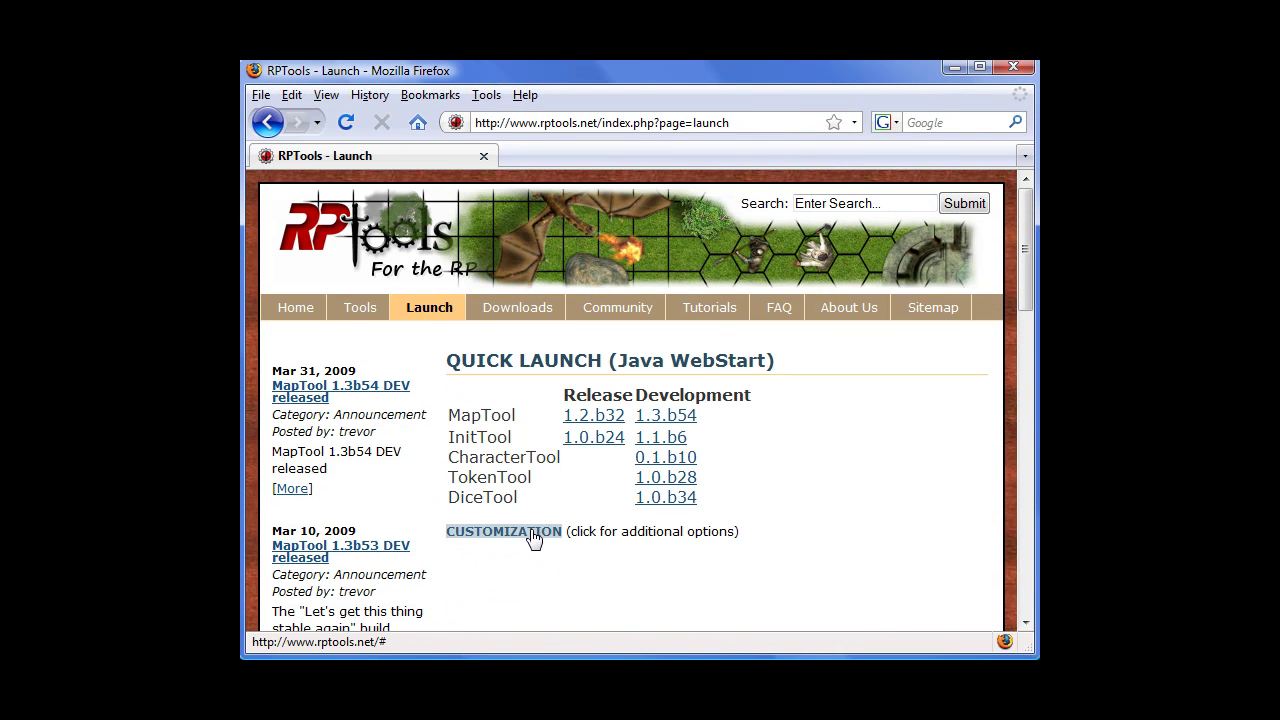
{"action": "scroll", "coordinate": [790, 538], "scroll_direction": "down", "scroll_amount": 4}
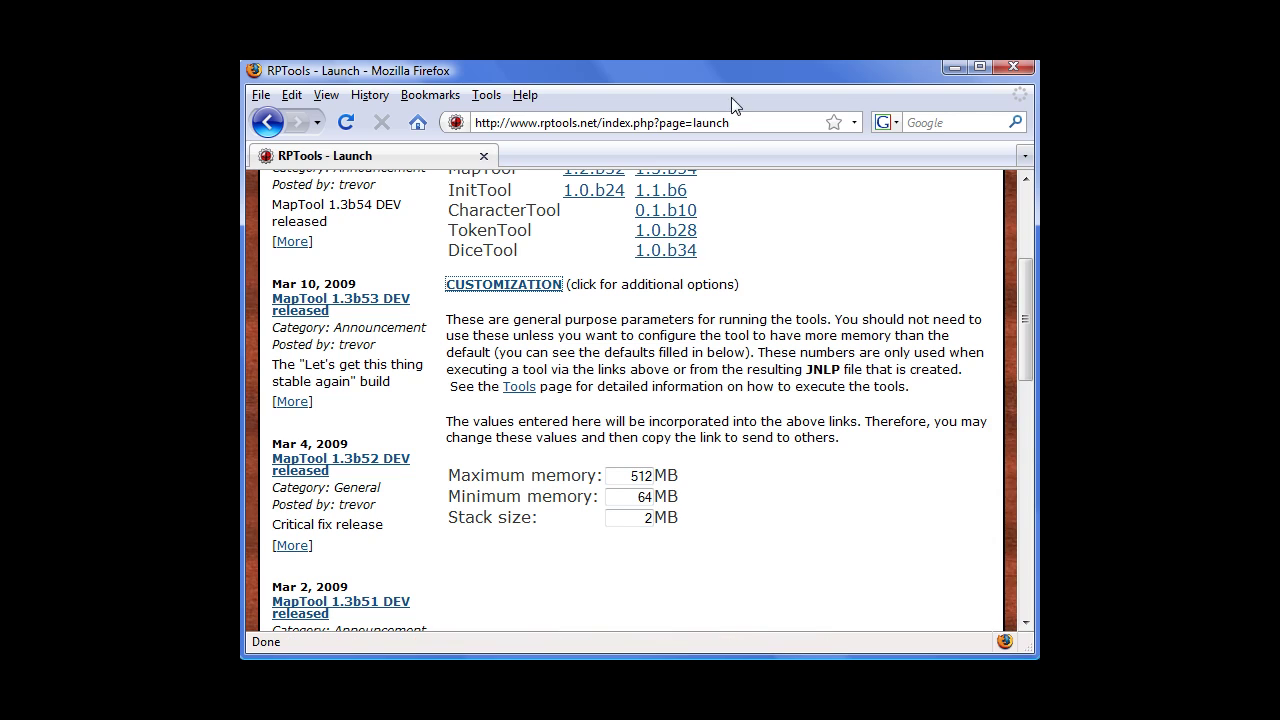
{"action": "left_click", "coordinate": [951, 69]}
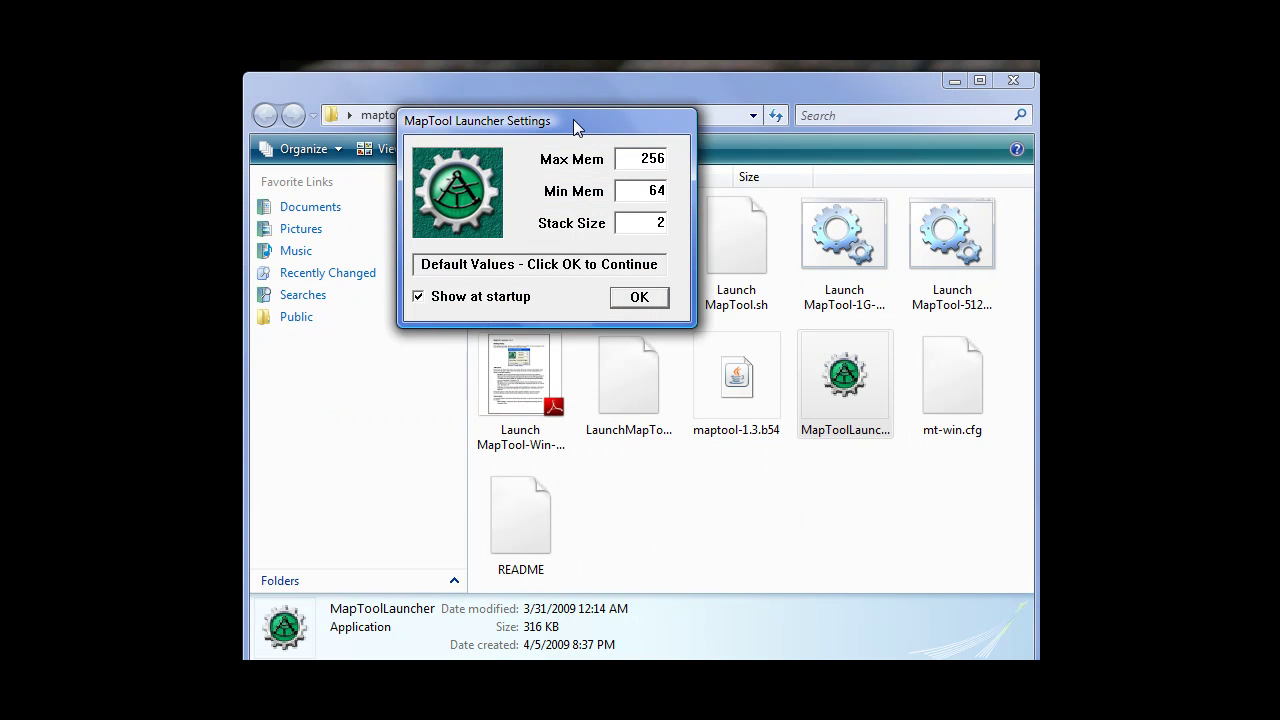
Reposition the launcher settings dialog and review its Max Mem, Min Mem and Stack Size values.
{"action": "left_click_drag", "start_coordinate": [632, 148], "coordinate": [635, 150]}
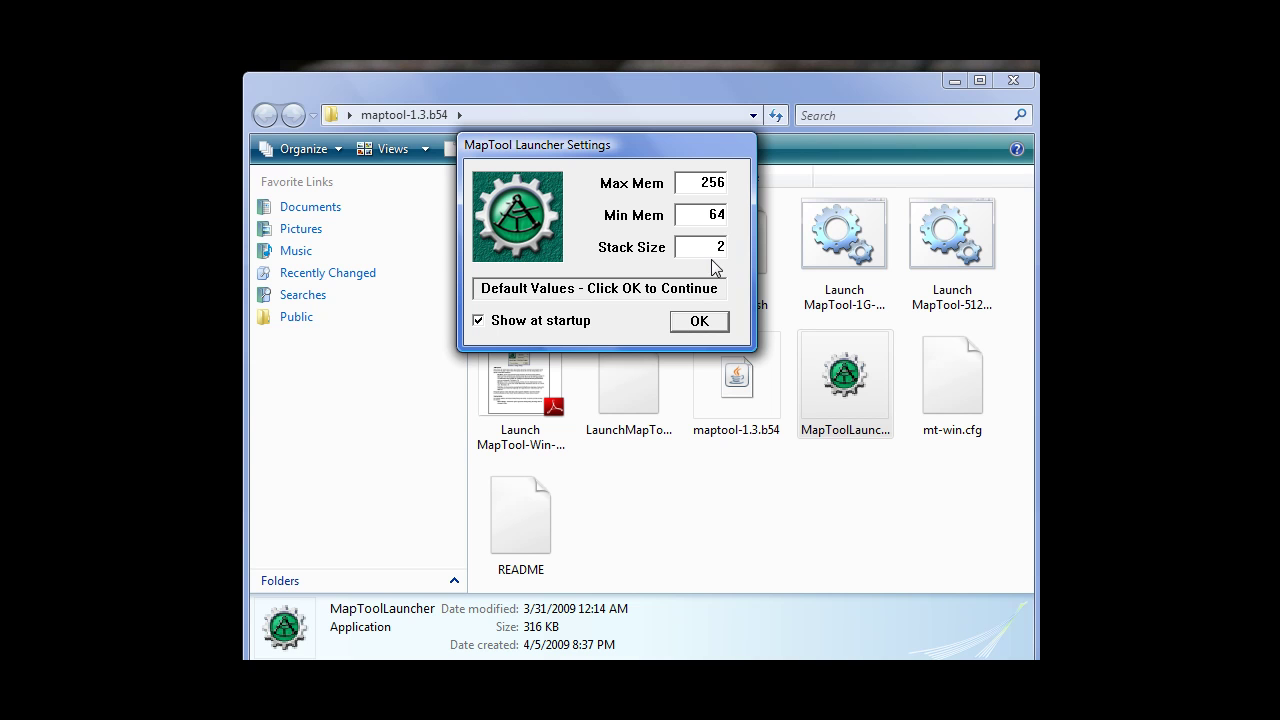
{"action": "left_click", "coordinate": [716, 257]}
{"action": "left_click", "coordinate": [699, 320]}
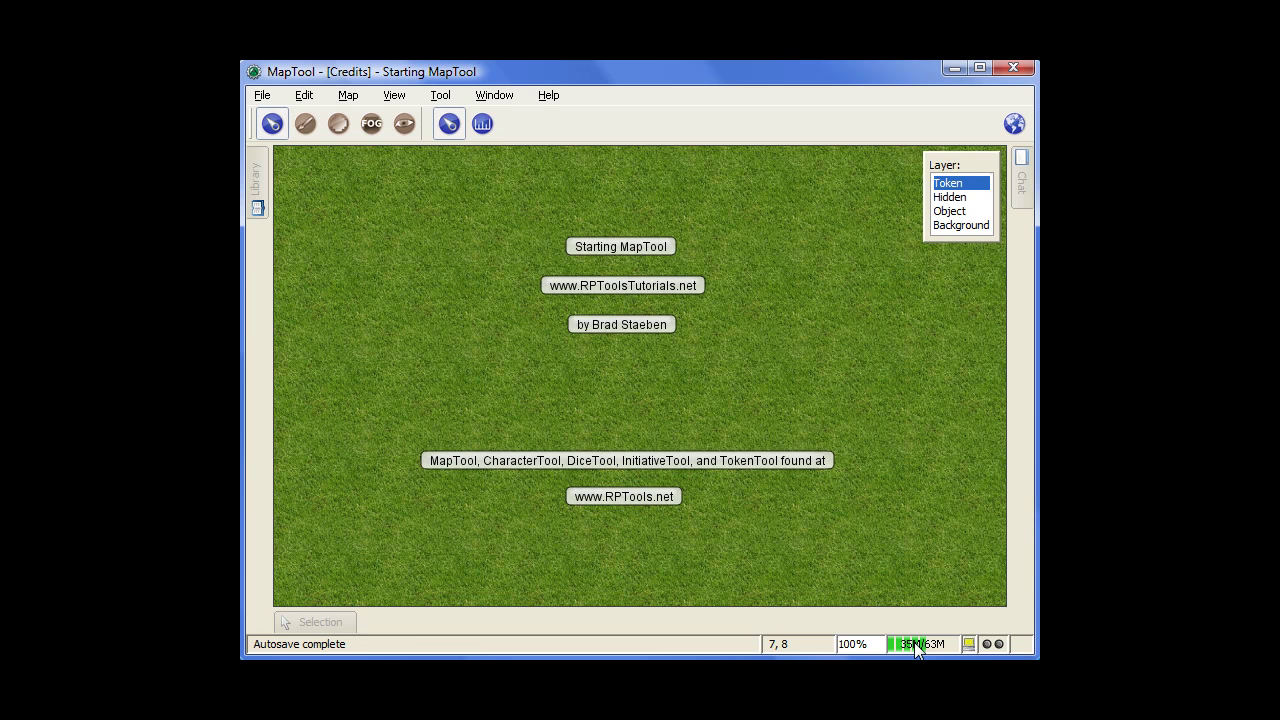
Check the memory usage indicator in the MapTool window, then minimize it and return to the launcher's Max Mem value.
{"action": "left_click", "coordinate": [914, 643]}
{"action": "left_click", "coordinate": [954, 67]}
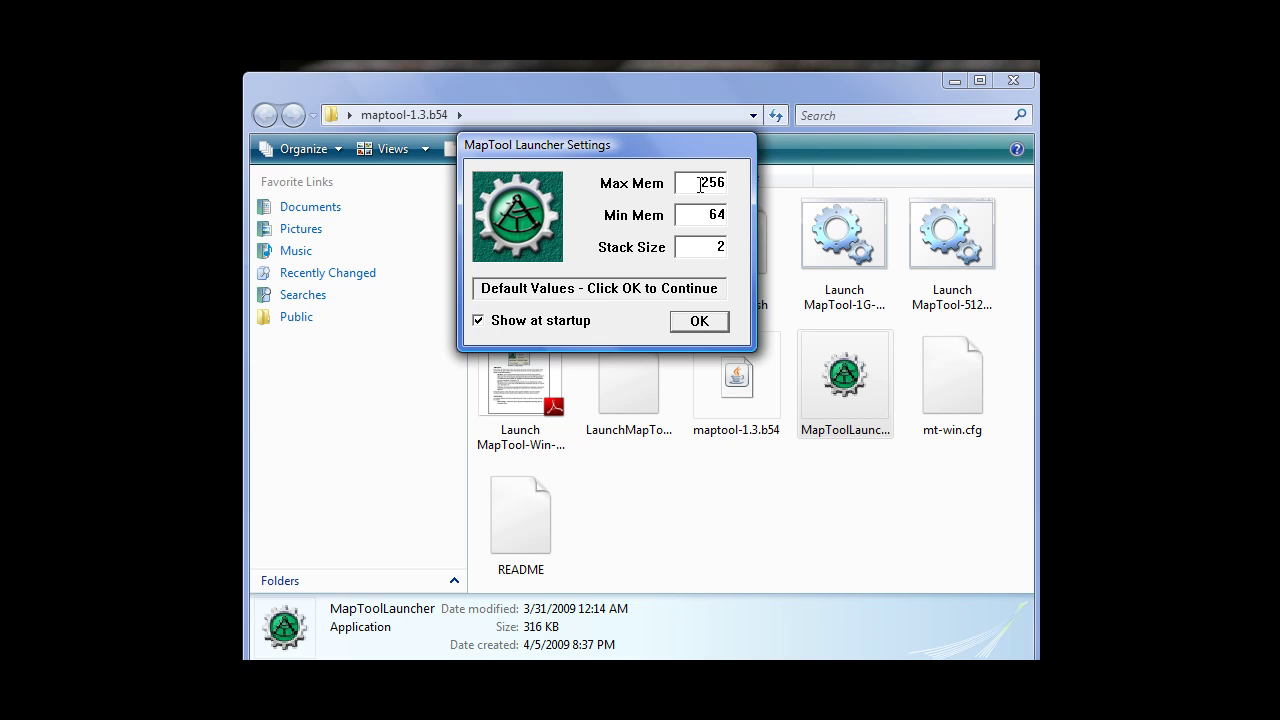
{"action": "double_click", "coordinate": [701, 183]}
{"action": "left_click", "coordinate": [702, 183]}
{"action": "key", "text": "super"}
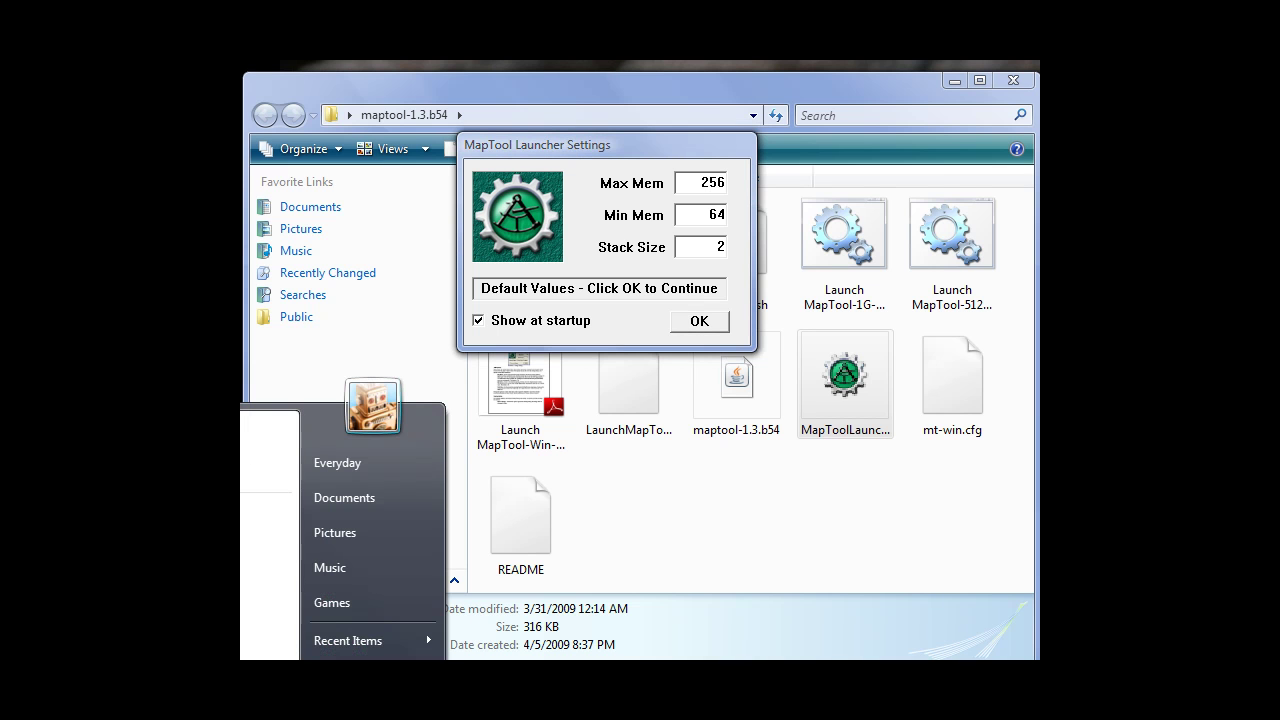
{"action": "key", "text": "super"}
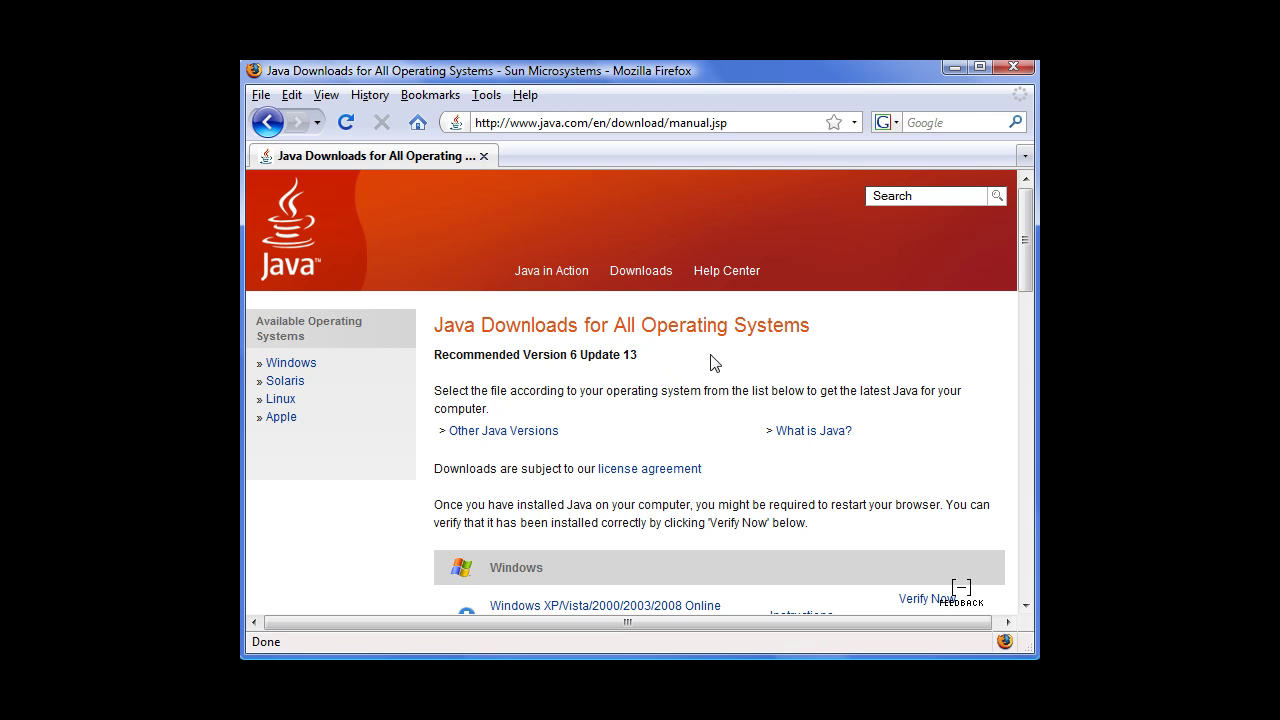
Examine the Windows installers and installation verification information on the Java Downloads for All Operating Systems page.
{"action": "scroll", "coordinate": [712, 388], "scroll_direction": "down", "scroll_amount": 1}
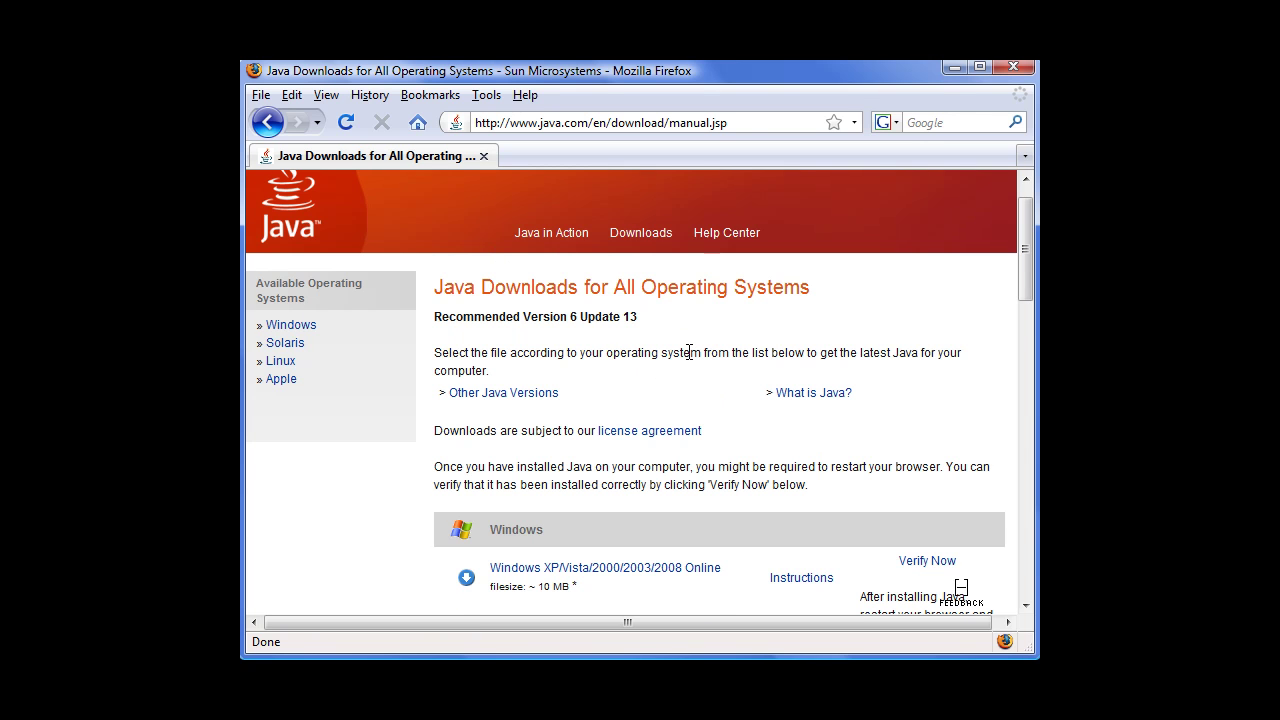
{"action": "scroll", "coordinate": [688, 348], "scroll_direction": "down", "scroll_amount": 3}
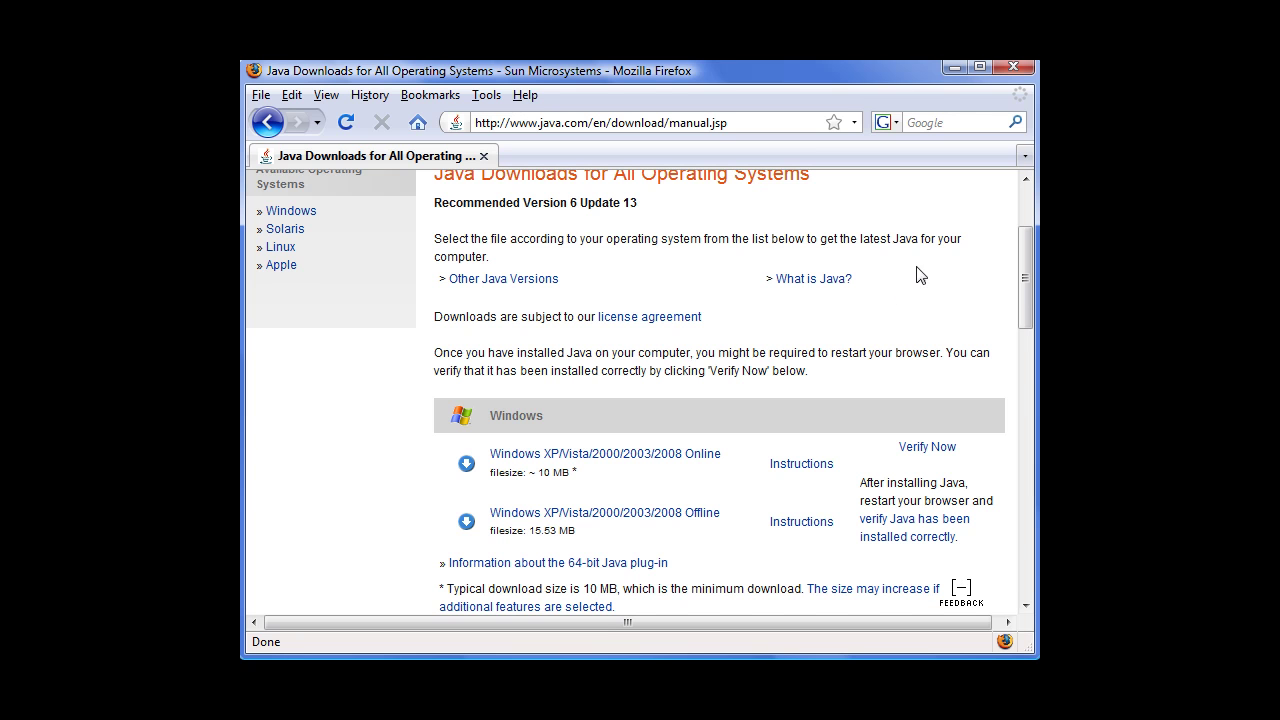
{"action": "left_click_drag", "start_coordinate": [1024, 294], "coordinate": [1032, 258]}
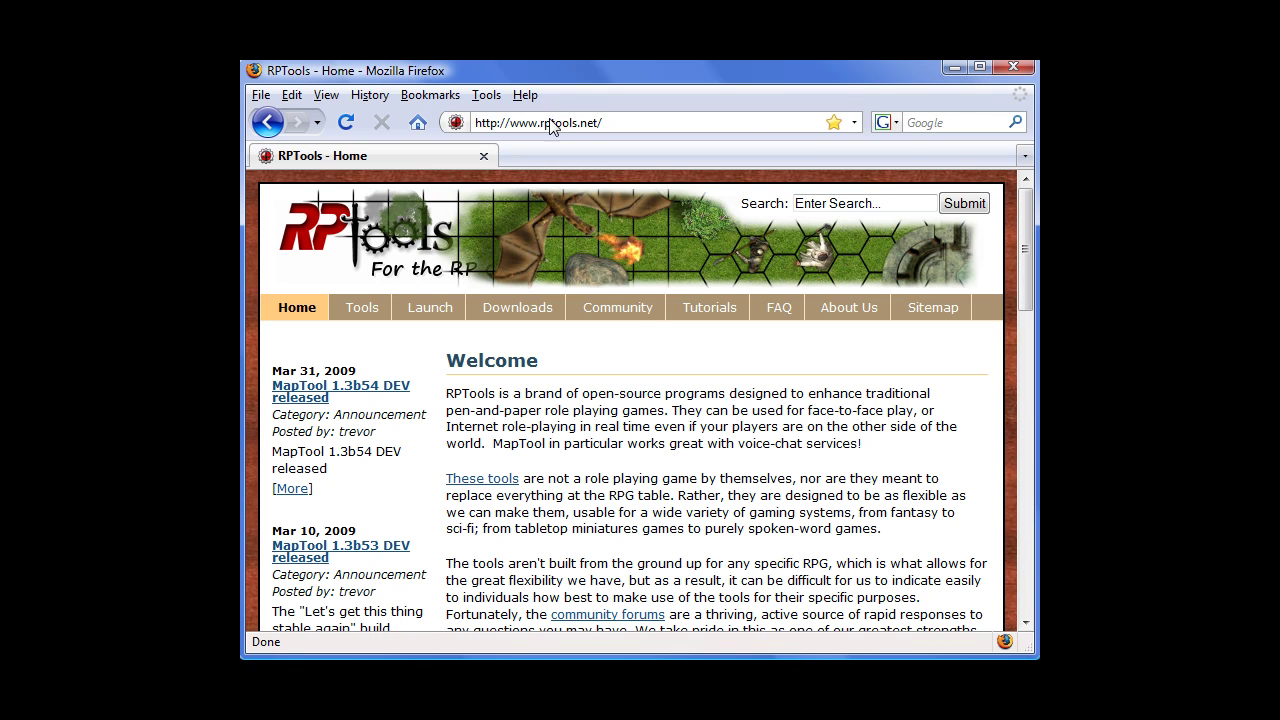
Open the RPTools forums from the Community page and locate the MapTool forum in the Tools section.
{"action": "left_click", "coordinate": [637, 313]}
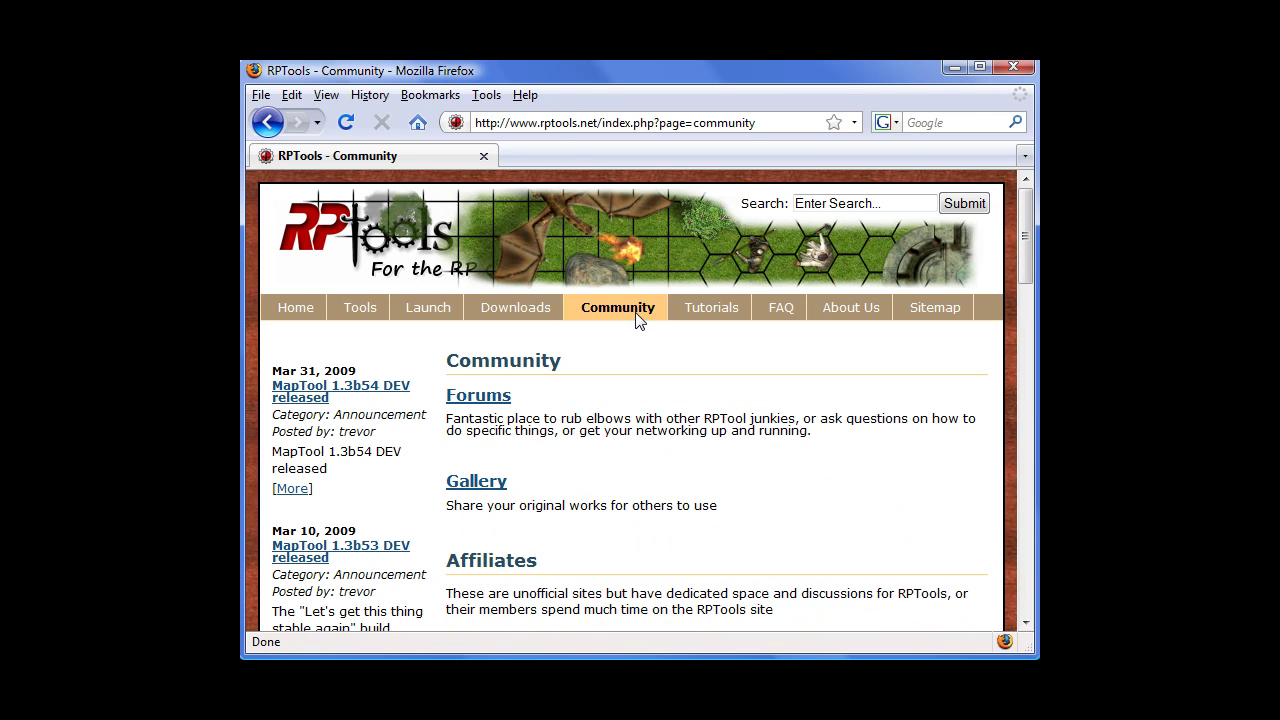
{"action": "left_click", "coordinate": [491, 404]}
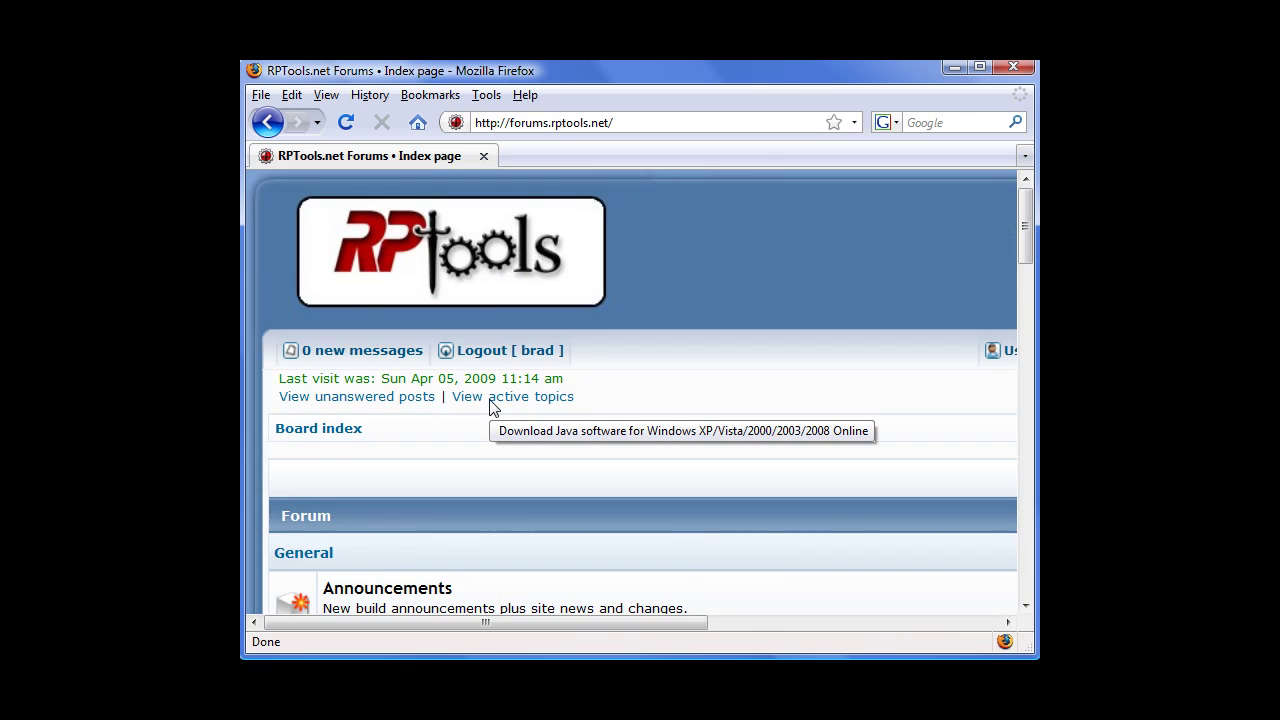
{"action": "scroll", "coordinate": [694, 426], "scroll_direction": "down", "scroll_amount": 5}
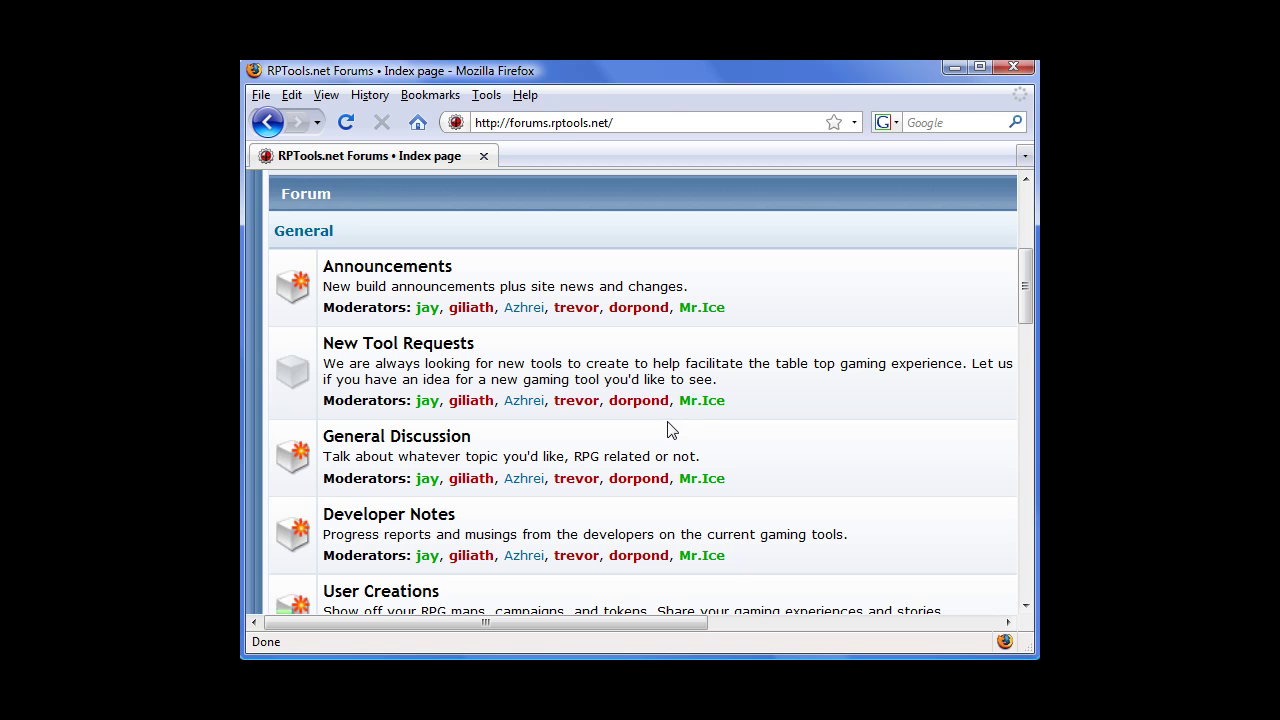
{"action": "scroll", "coordinate": [580, 390], "scroll_direction": "down", "scroll_amount": 10}
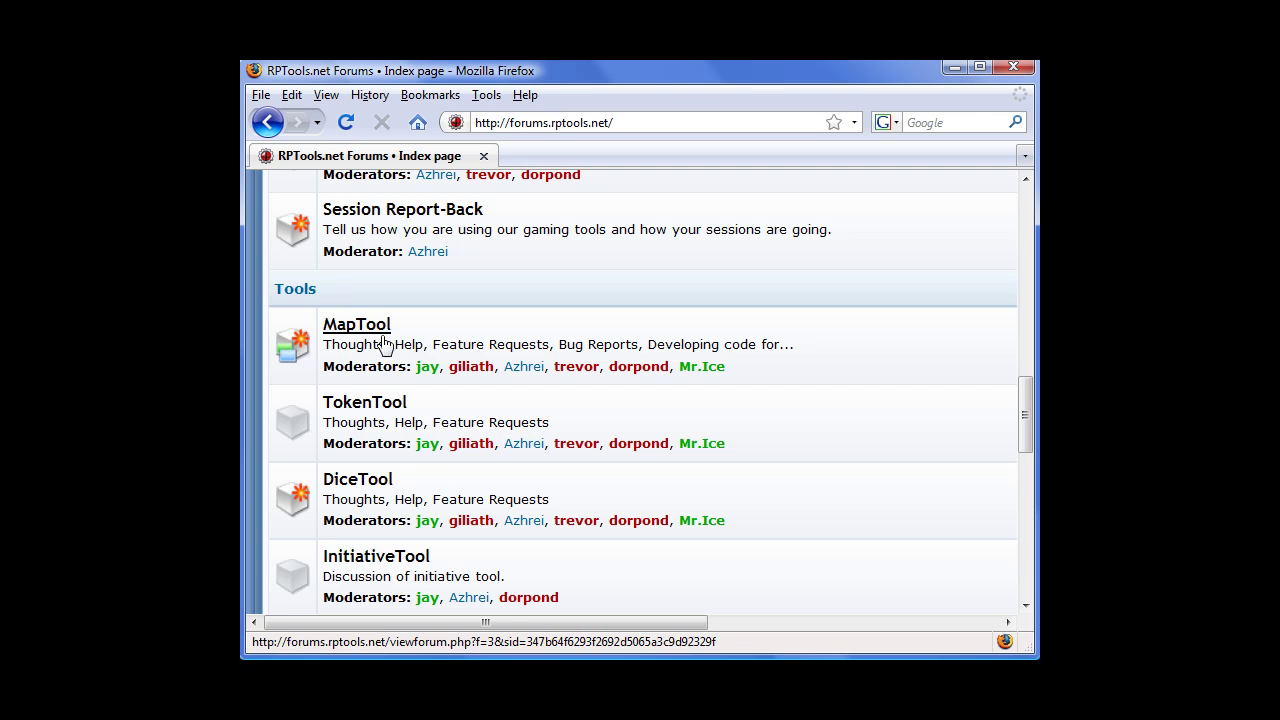